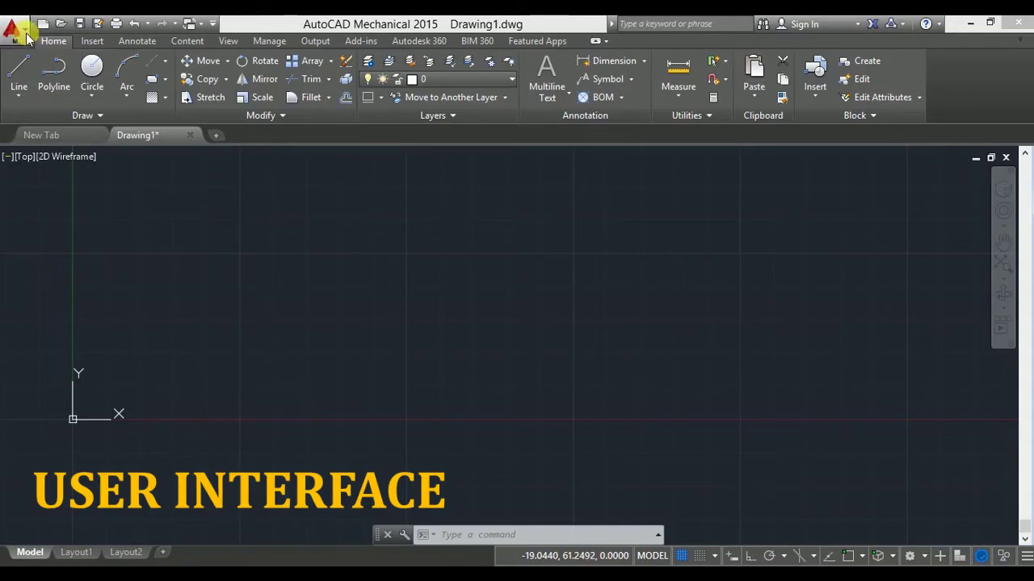
# Hide and redisplay the drawing grid, then bring up the Snap and Grid drafting settings
pyautogui.click(16, 30)
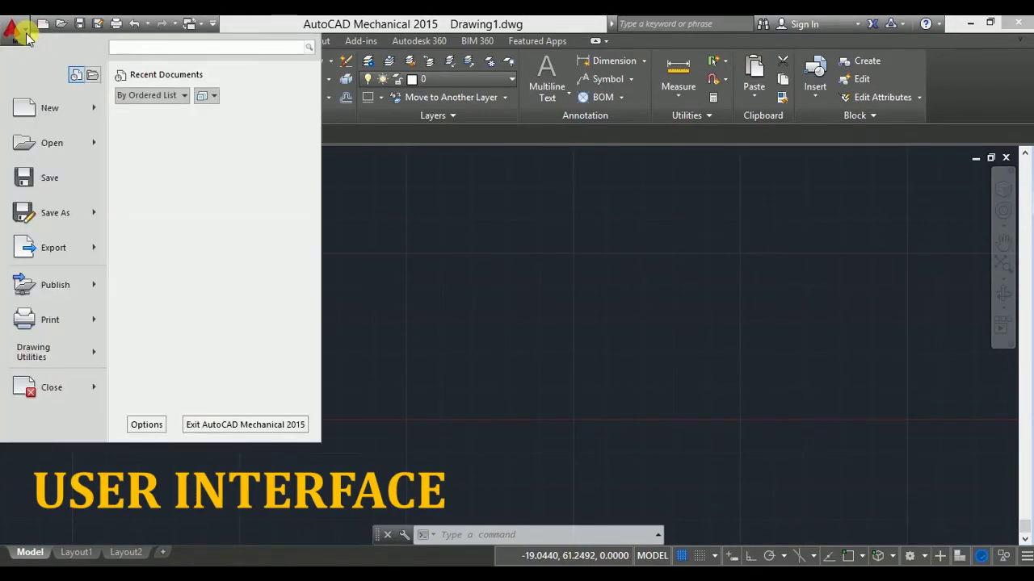
pyautogui.click(358, 263)
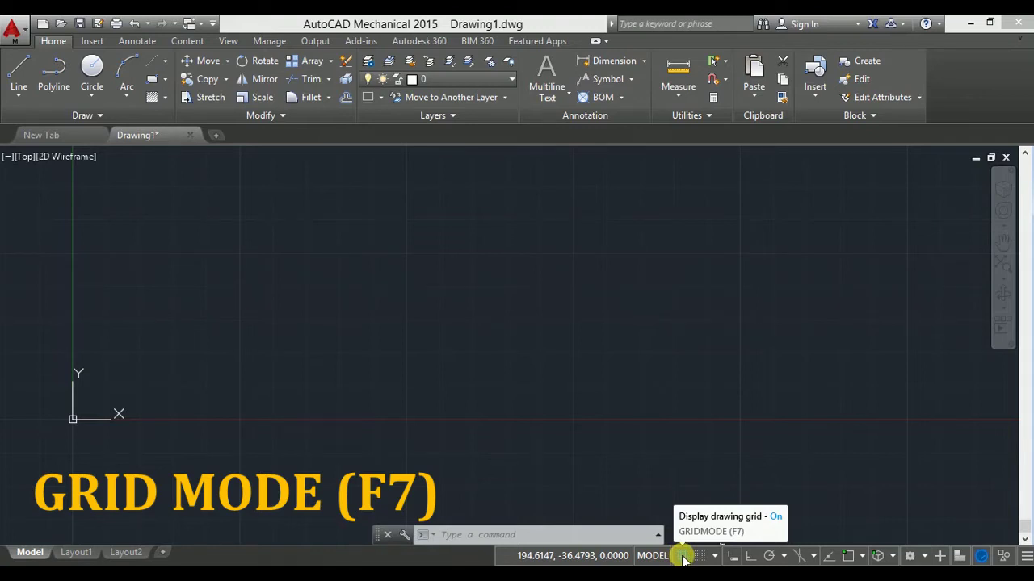
pyautogui.click(682, 556)
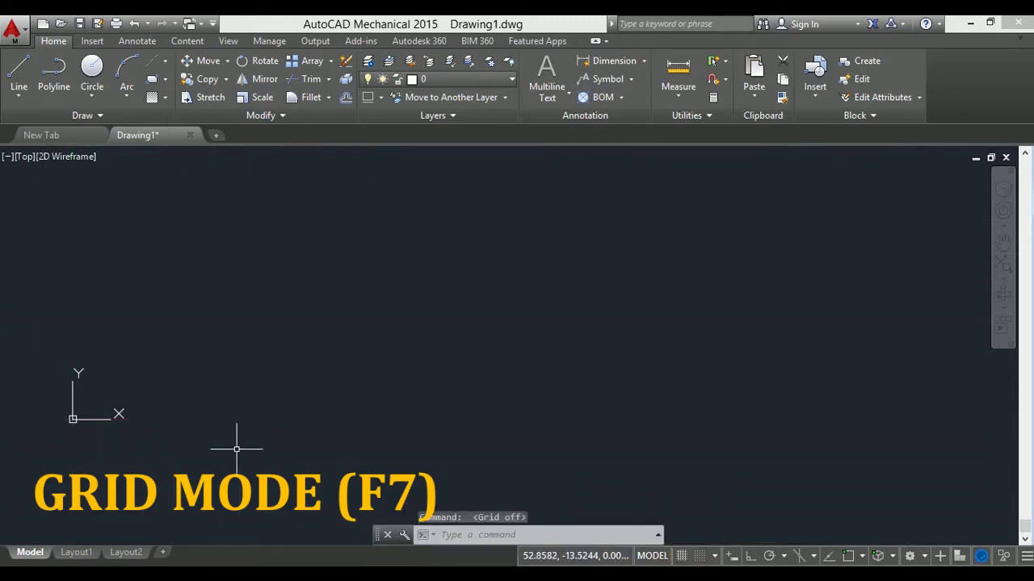
pyautogui.click(683, 556)
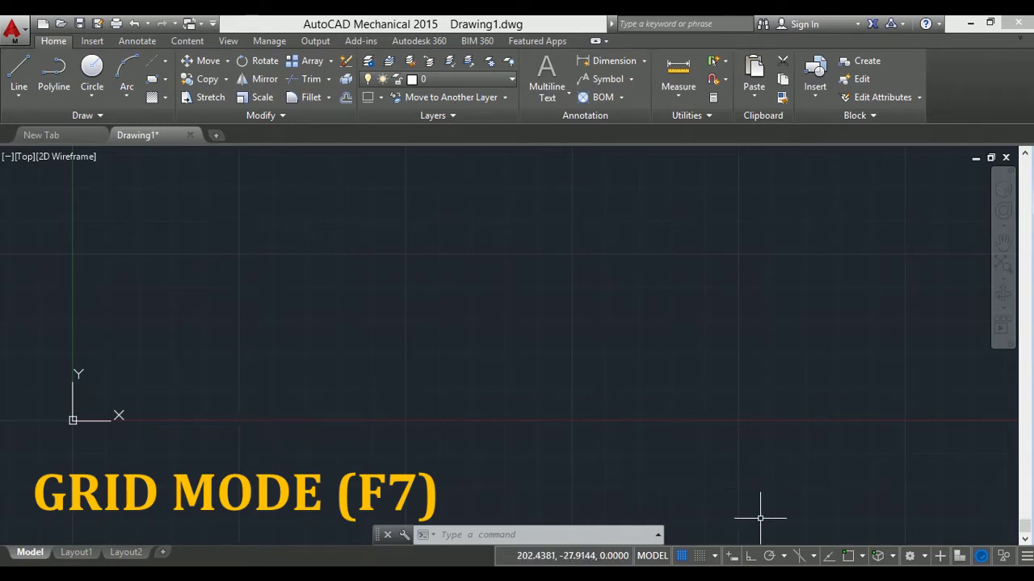
pyautogui.click(716, 557)
pyautogui.click(726, 536)
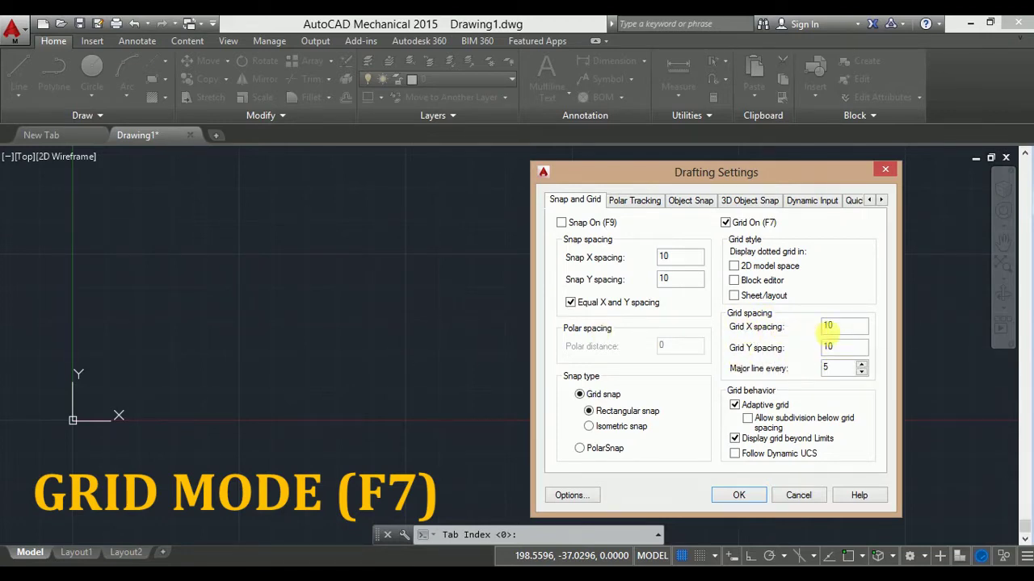
# Leave the grid X spacing at 10 and accept the Drafting Settings
pyautogui.click(840, 326)
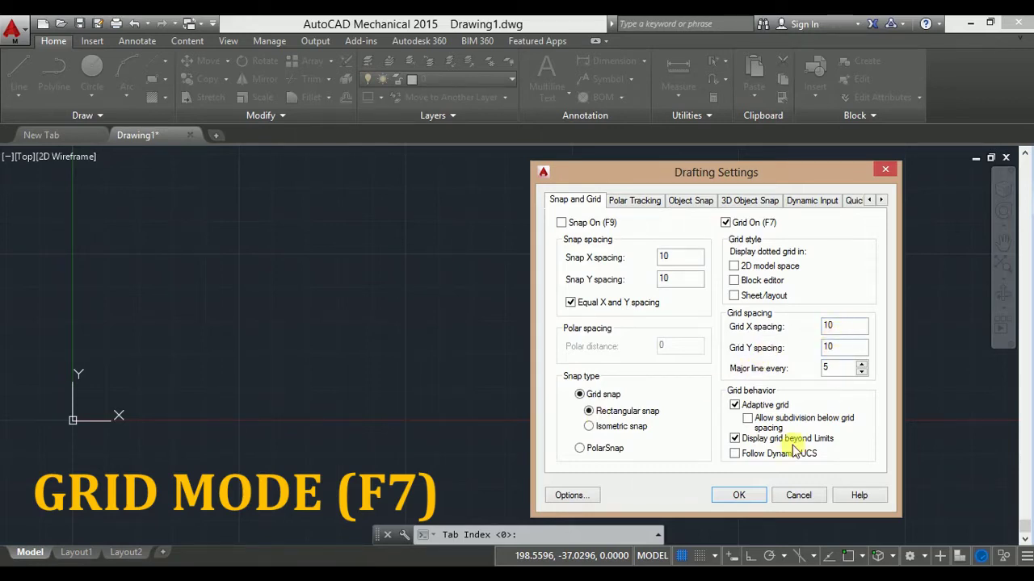
pyautogui.click(752, 497)
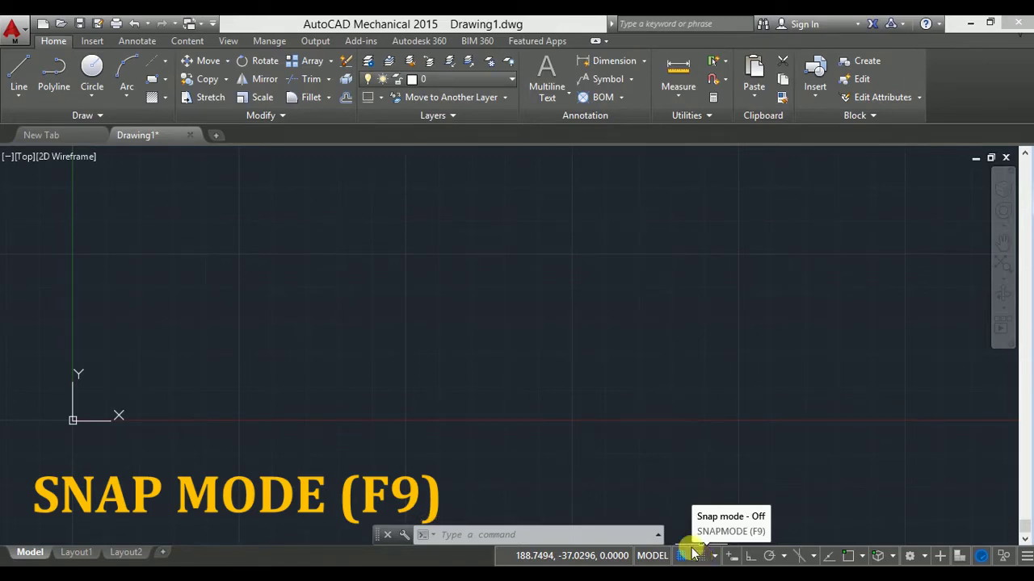
# Turn on grid snap and start a line with vertical, horizontal and downward diagonal segments
pyautogui.click(702, 555)
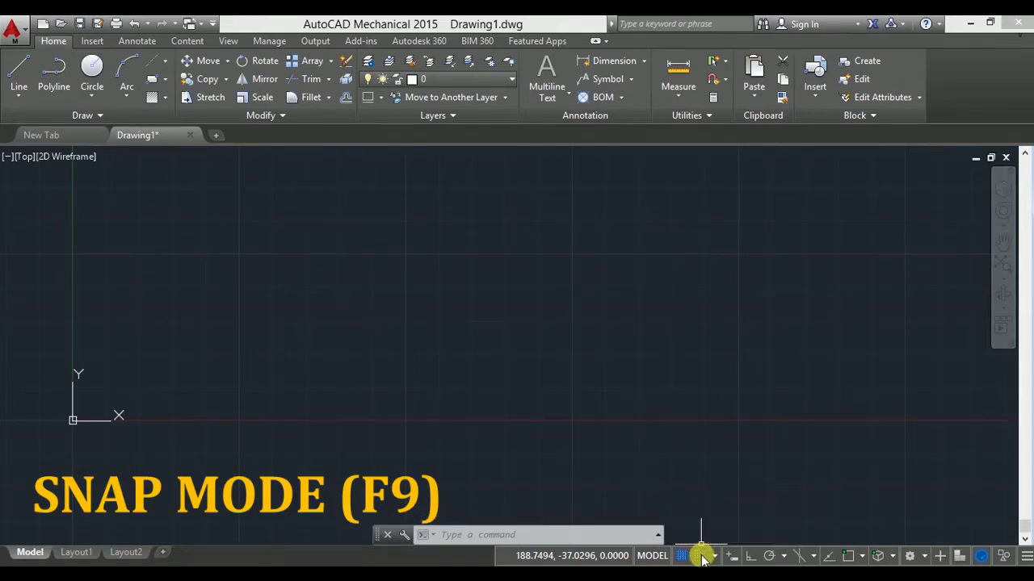
pyautogui.click(22, 75)
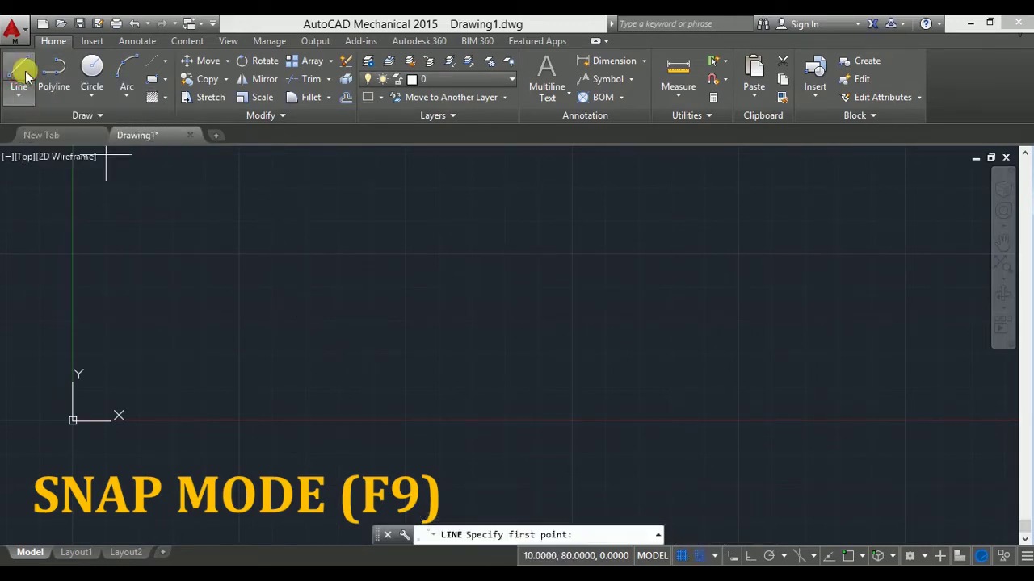
pyautogui.click(306, 388)
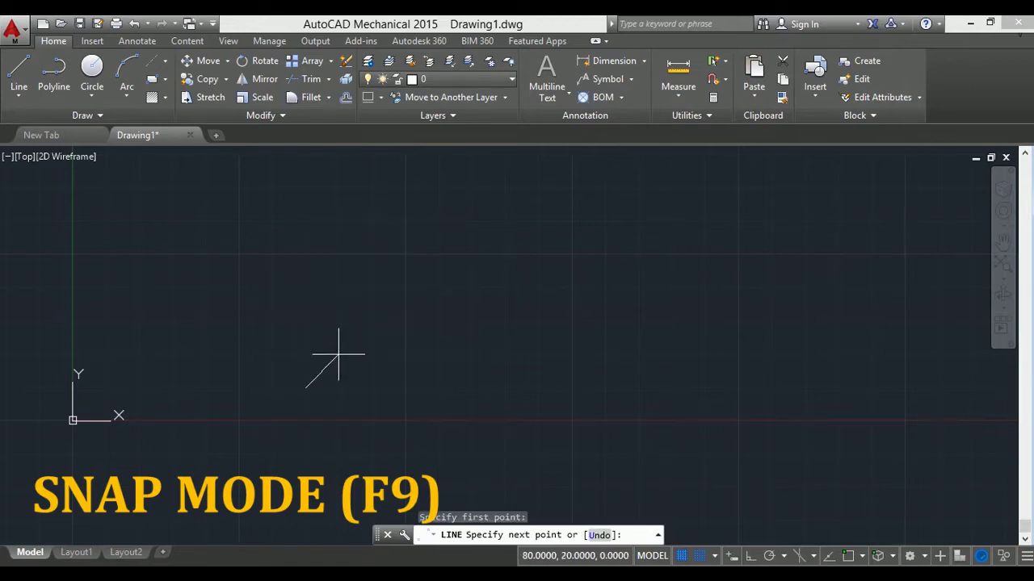
pyautogui.scroll(6, 339, 356)
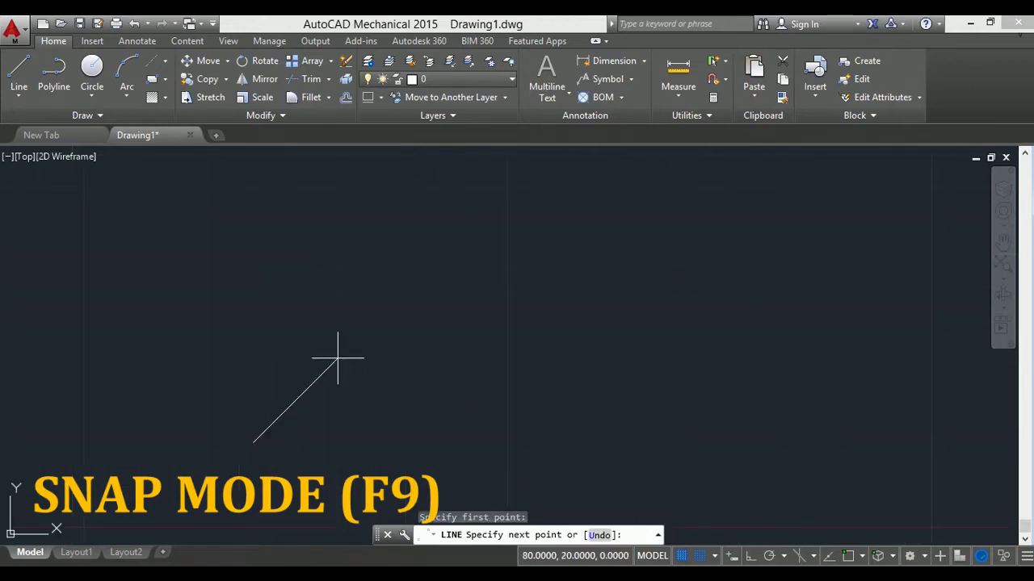
pyautogui.click(201, 227)
pyautogui.click(337, 226)
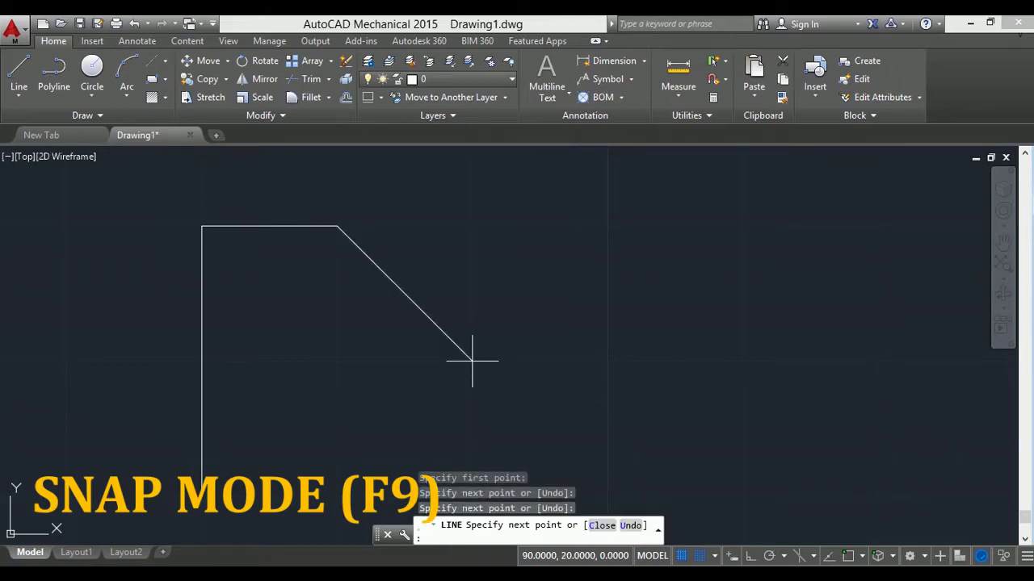
pyautogui.click(472, 361)
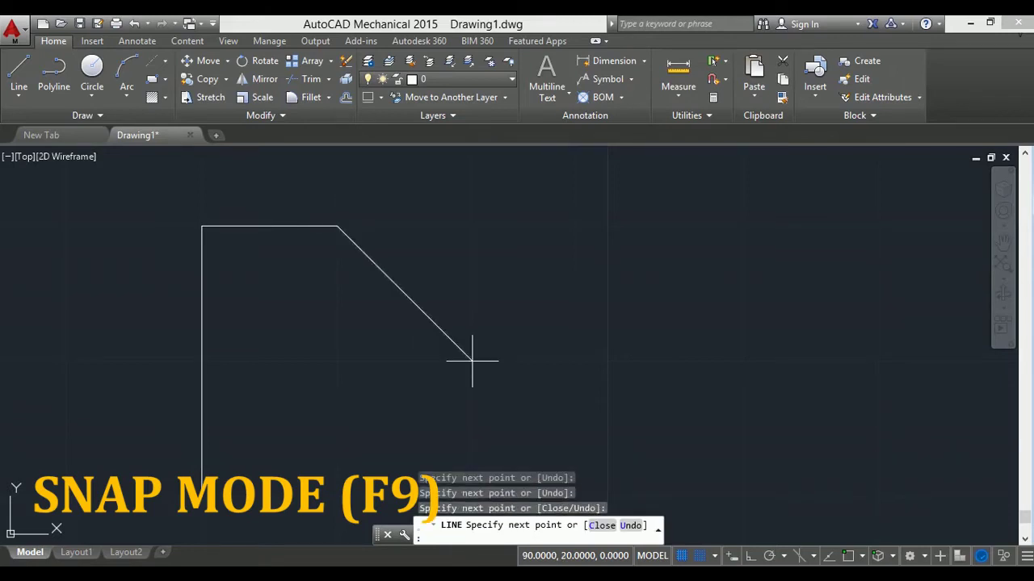
# Continue the zigzag on grid points and finish it with a diamond
pyautogui.click(607, 226)
pyautogui.click(607, 361)
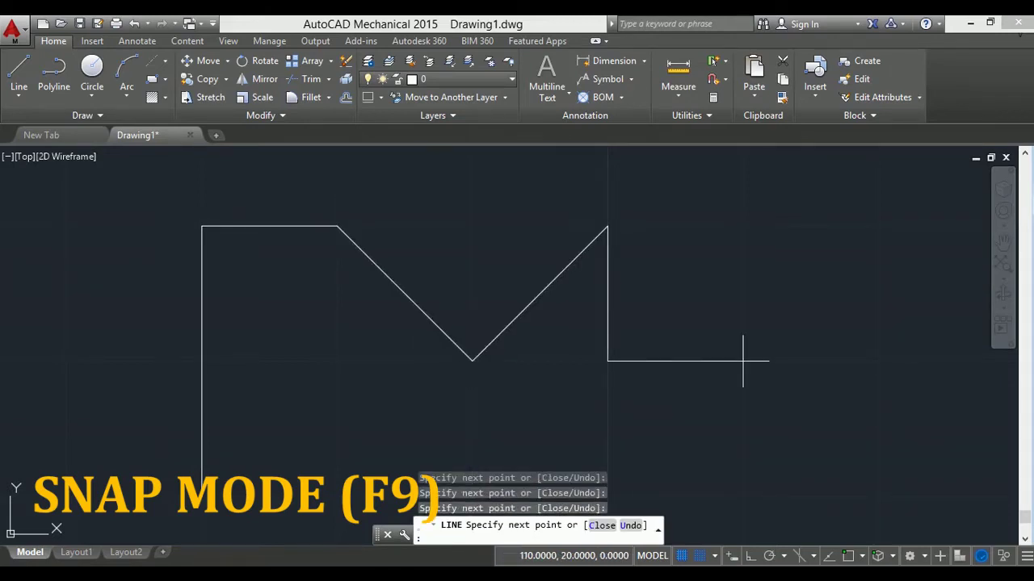
pyautogui.click(743, 226)
pyautogui.click(878, 361)
pyautogui.click(743, 497)
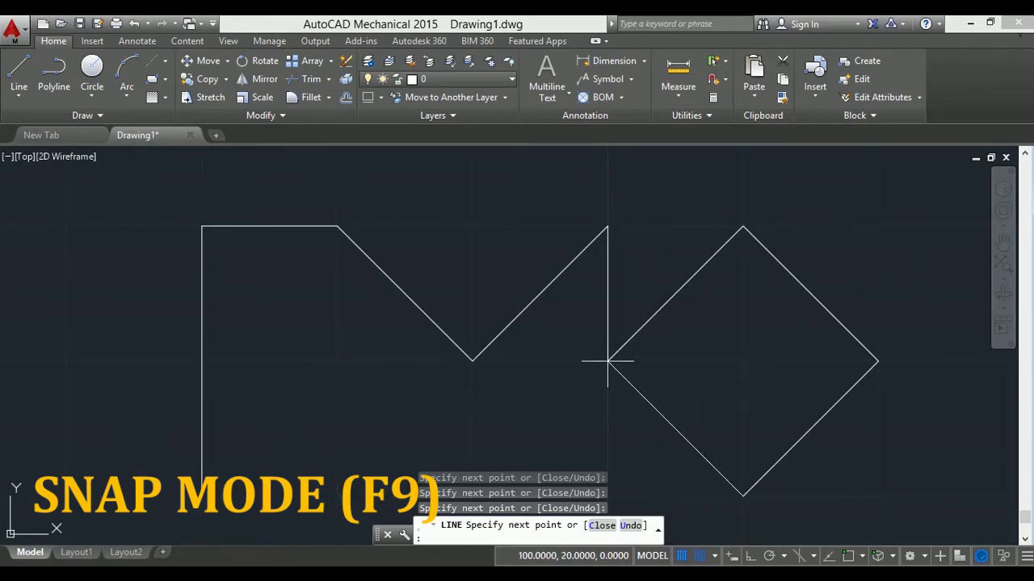
pyautogui.scroll(4, 696, 427)
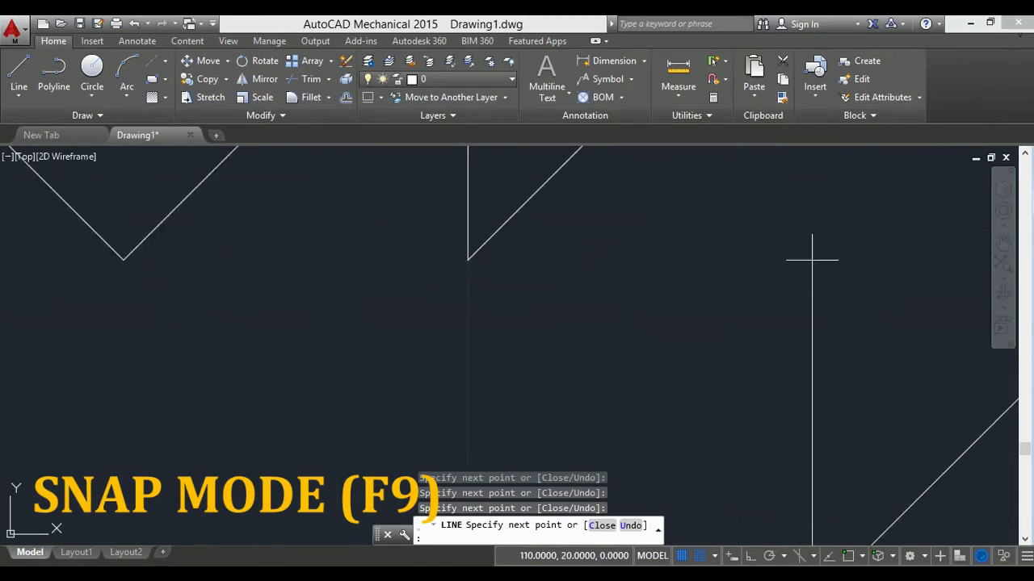
pyautogui.moveTo(670, 449); pyautogui.dragTo(537, 351, button='middle')
pyautogui.scroll(-4, 596, 427)
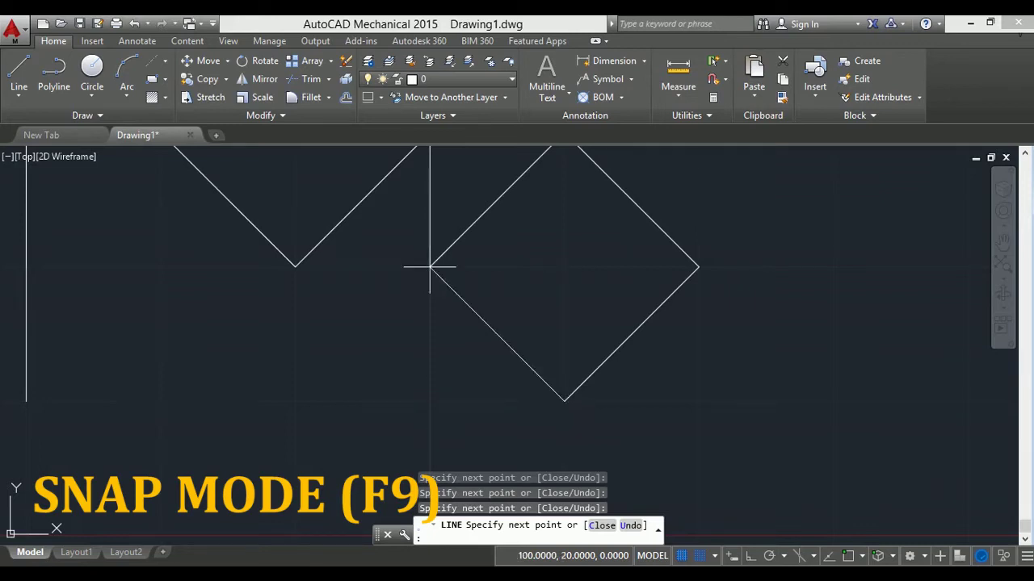
pyautogui.click(564, 402)
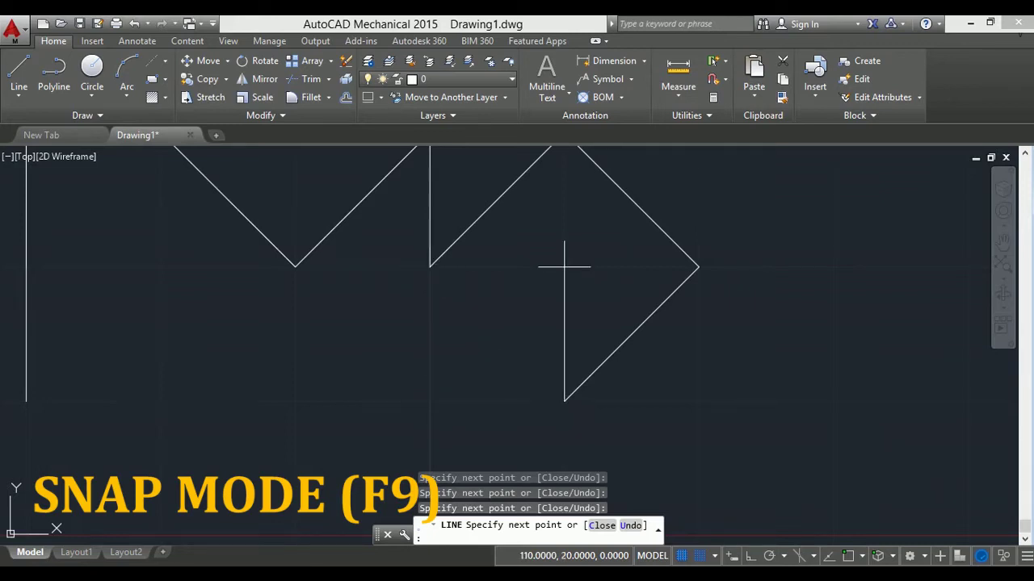
# With grid snap off, add five freely placed vertices to the line, then re-enable snap
pyautogui.click(703, 556)
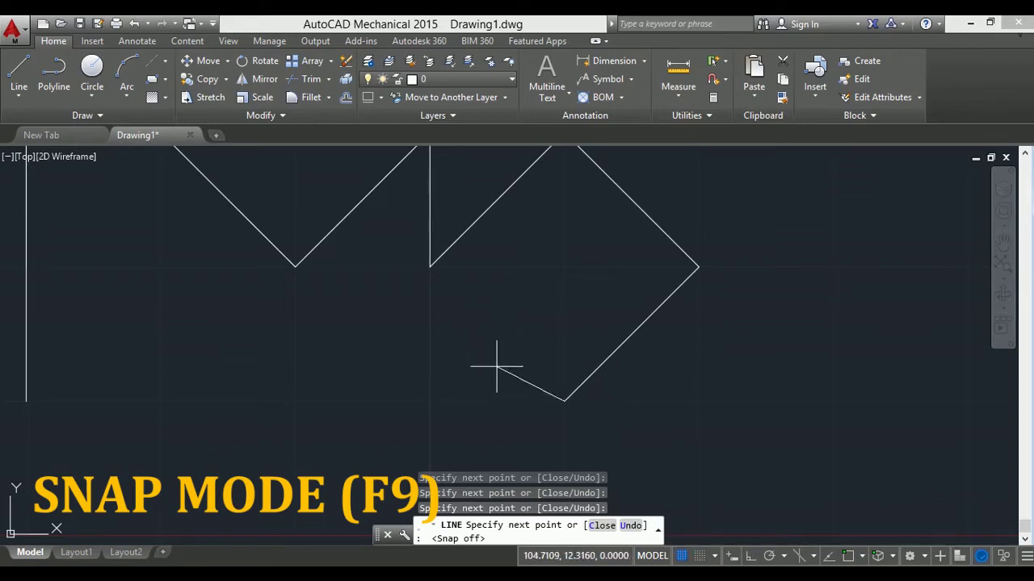
pyautogui.click(502, 315)
pyautogui.click(474, 360)
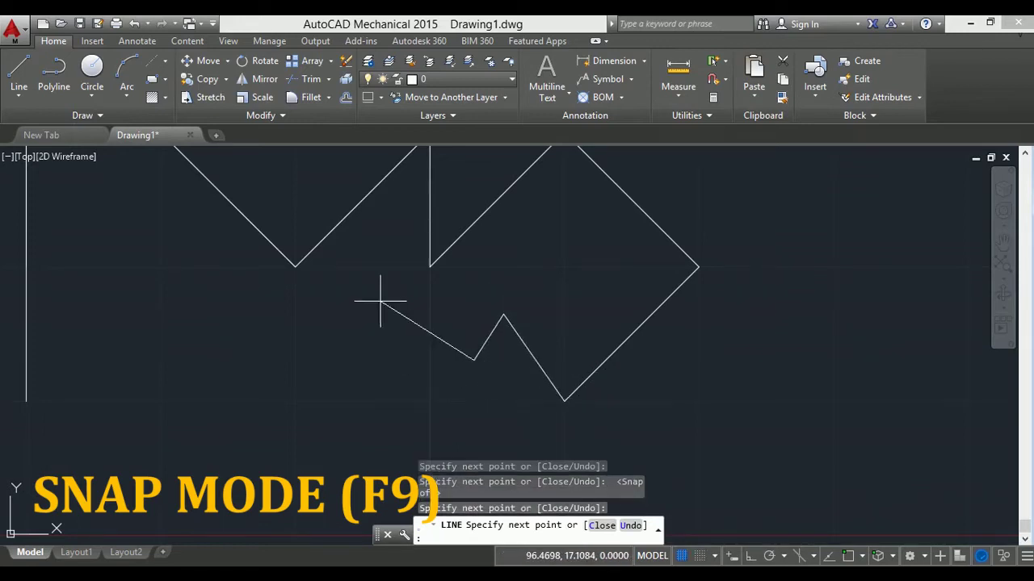
pyautogui.click(380, 302)
pyautogui.click(343, 366)
pyautogui.click(205, 352)
pyautogui.click(697, 556)
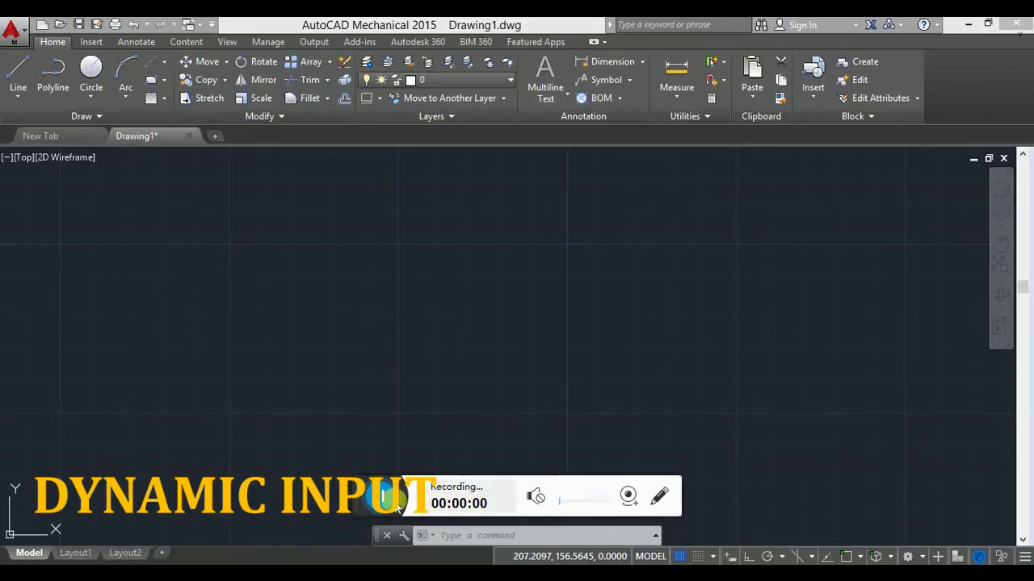
# Switch off Dynamic Input and dismiss an accidental selection box
pyautogui.click(728, 556)
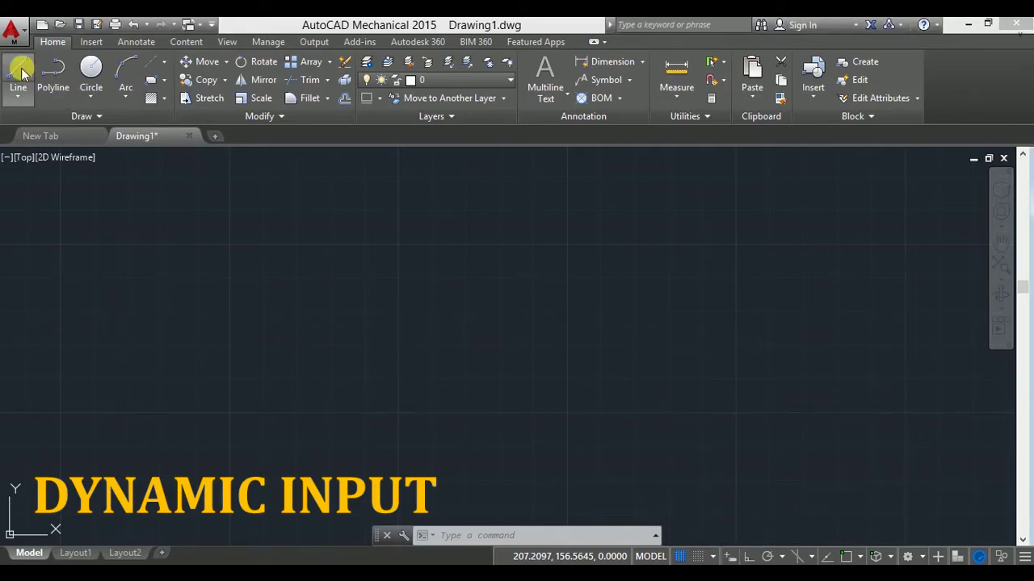
pyautogui.click(179, 291)
pyautogui.click(229, 230)
# Draw a four-segment zigzag line, then switch Dynamic Input back on and restart Line
pyautogui.click(19, 77)
pyautogui.click(121, 259)
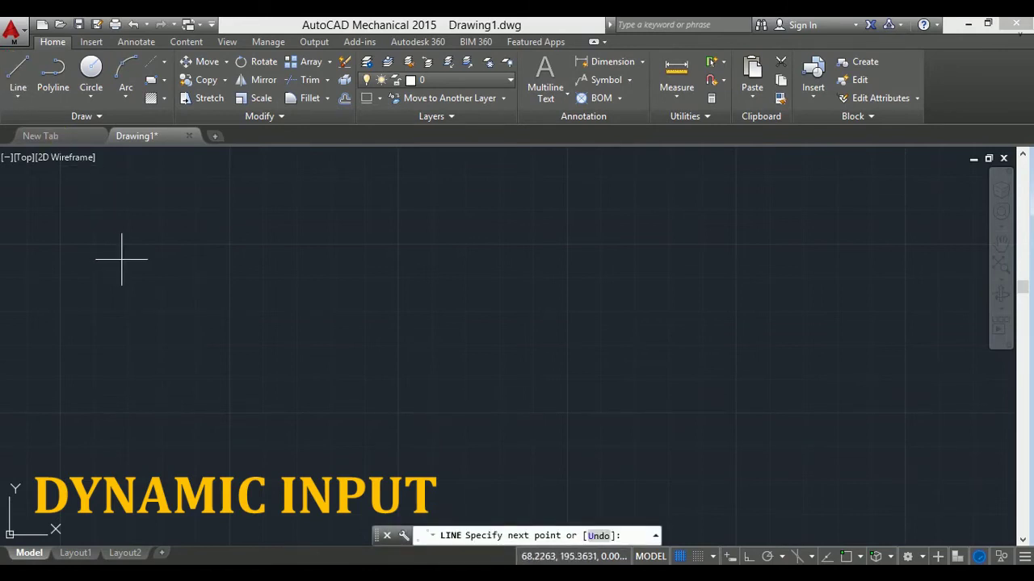
pyautogui.click(192, 195)
pyautogui.click(310, 241)
pyautogui.click(442, 171)
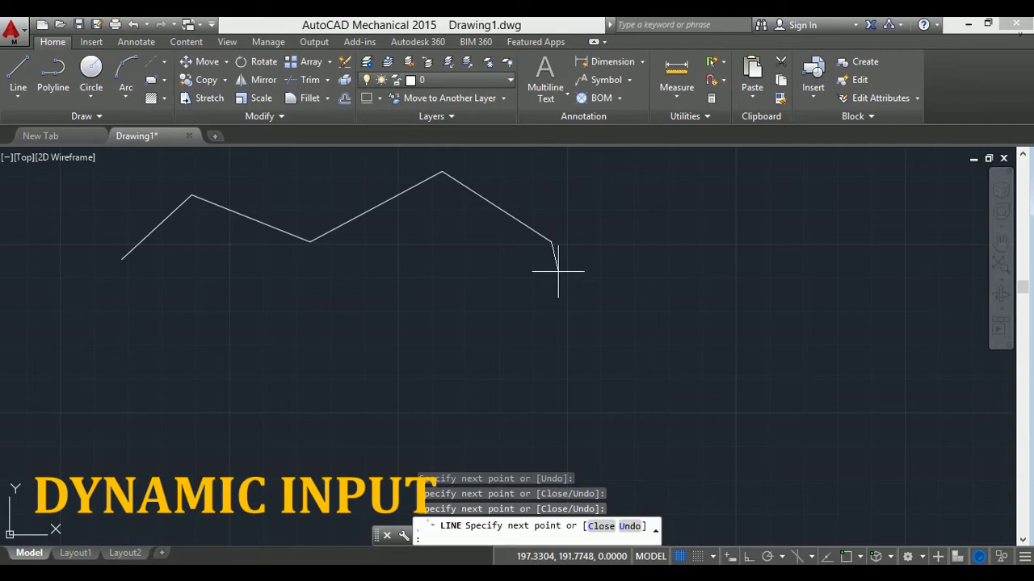
pyautogui.press('Escape')
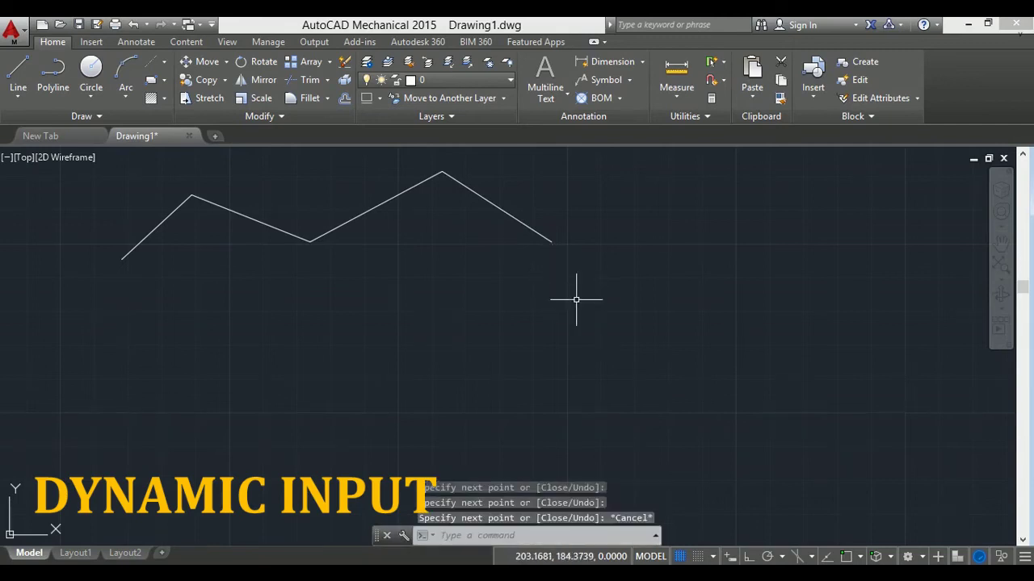
pyautogui.click(730, 556)
pyautogui.click(18, 77)
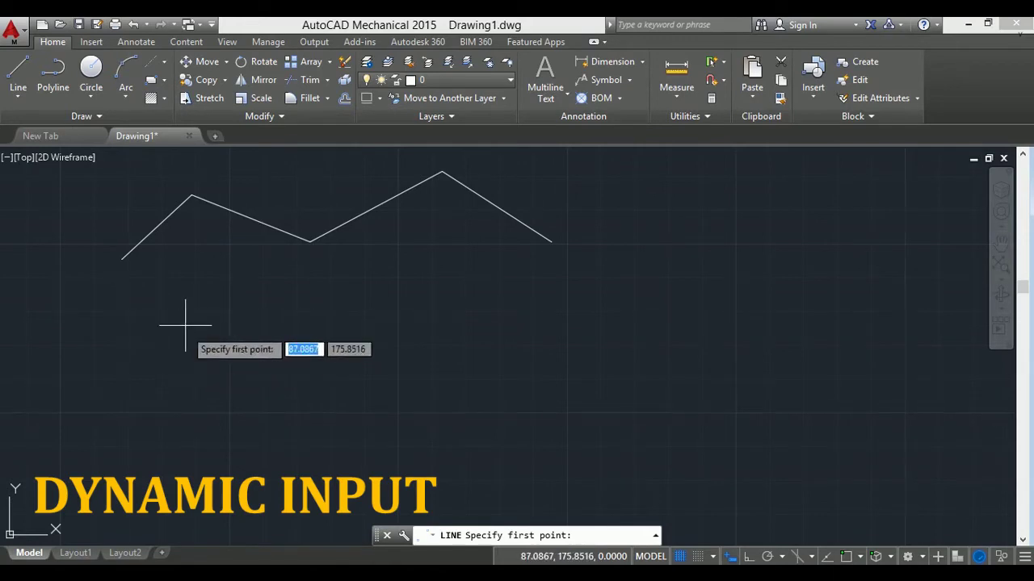
# Draw a second zigzag below the first, entering its first segment as length 40 at 50°
pyautogui.click(161, 363)
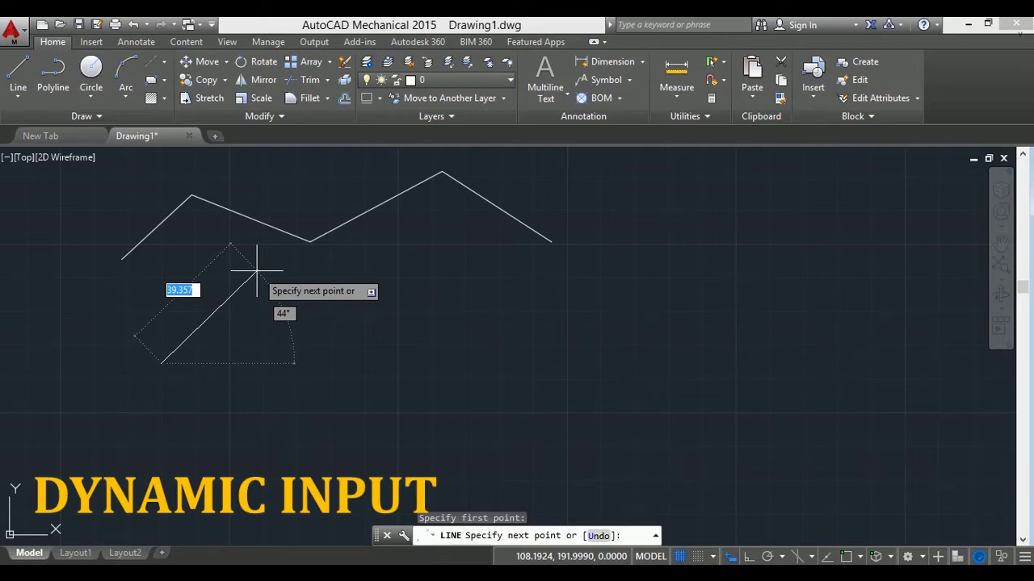
pyautogui.write('40')
pyautogui.press('Tab')
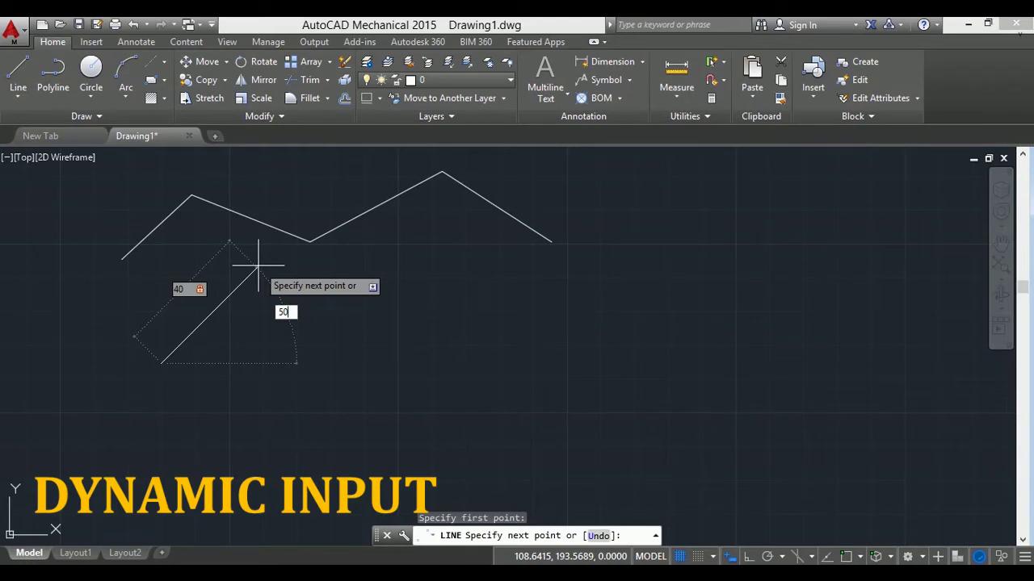
pyautogui.write('50')
pyautogui.press('Return')
pyautogui.click(342, 338)
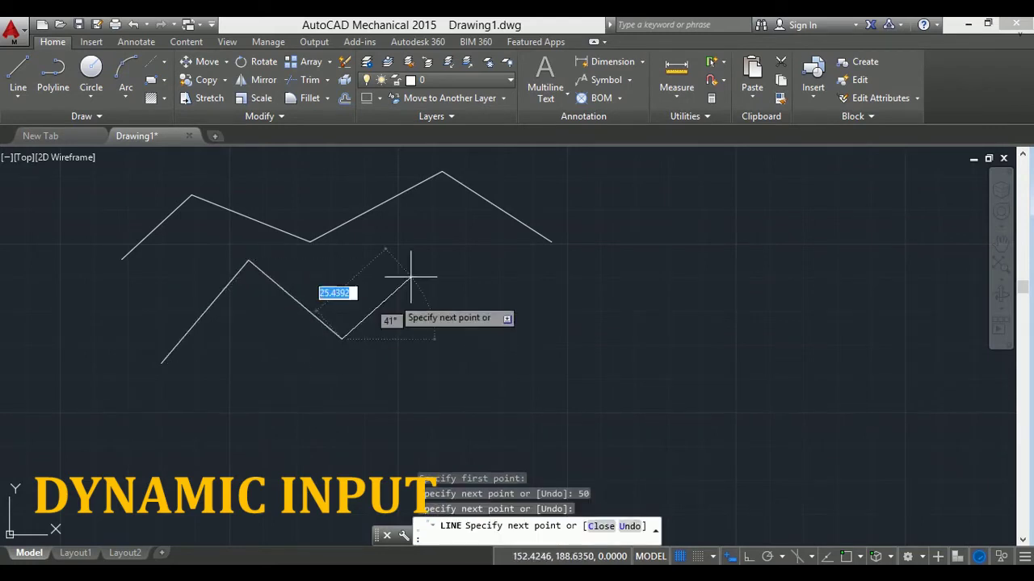
pyautogui.click(436, 259)
pyautogui.click(572, 314)
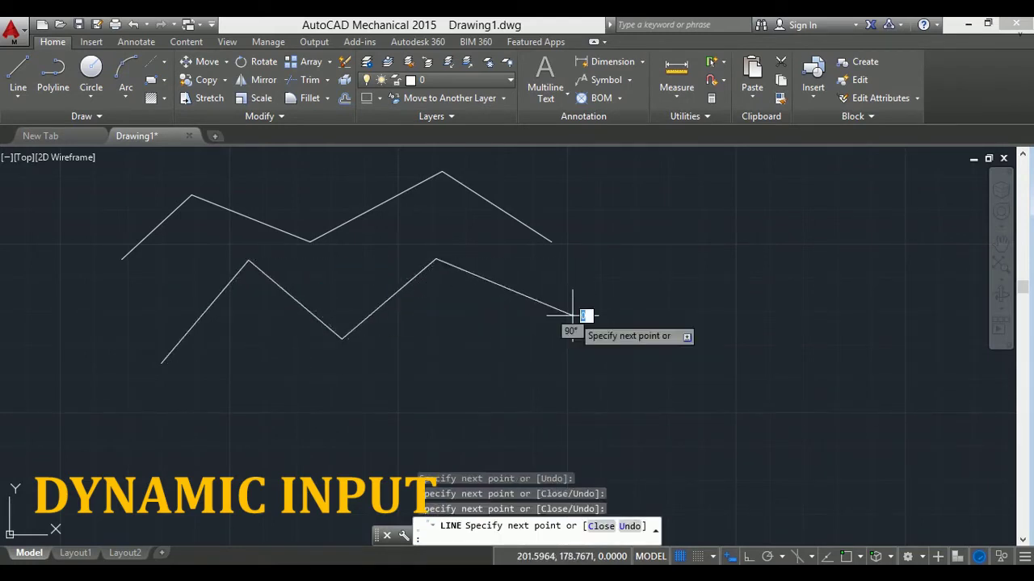
pyautogui.click(713, 207)
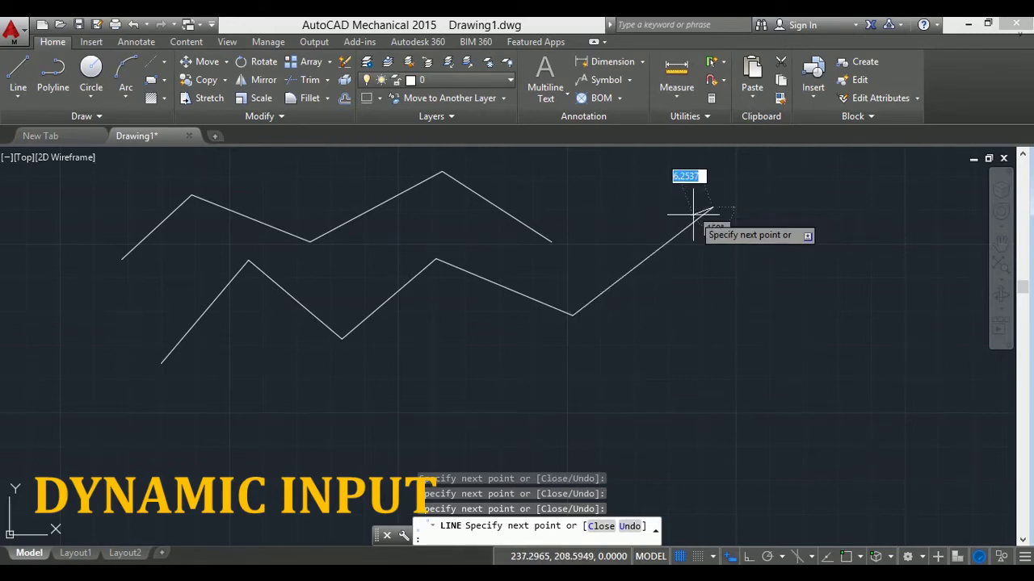
# Crossing-select both zigzags and delete them
pyautogui.press('Escape')
pyautogui.click(761, 181)
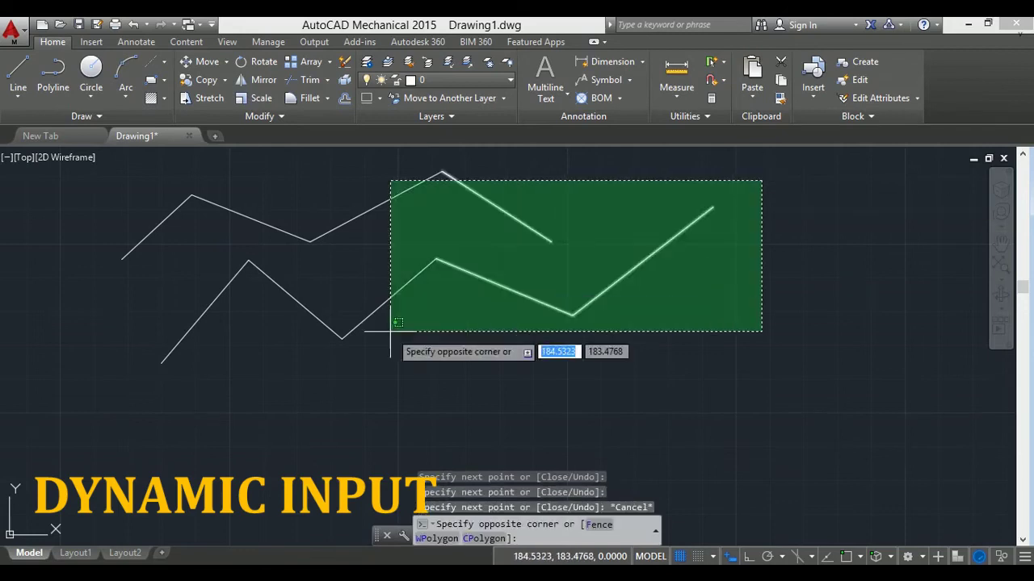
pyautogui.click(101, 385)
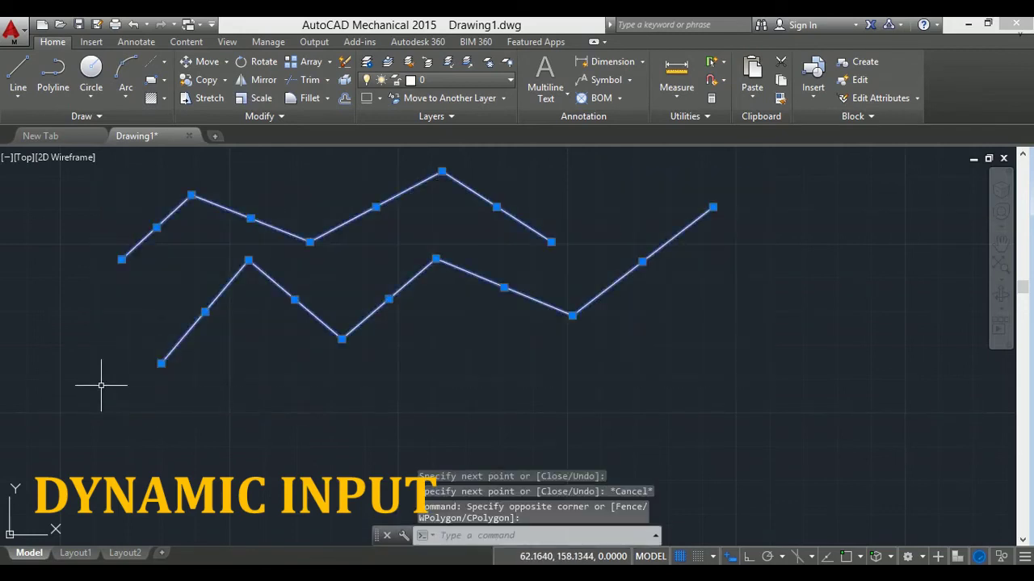
pyautogui.press('Delete')
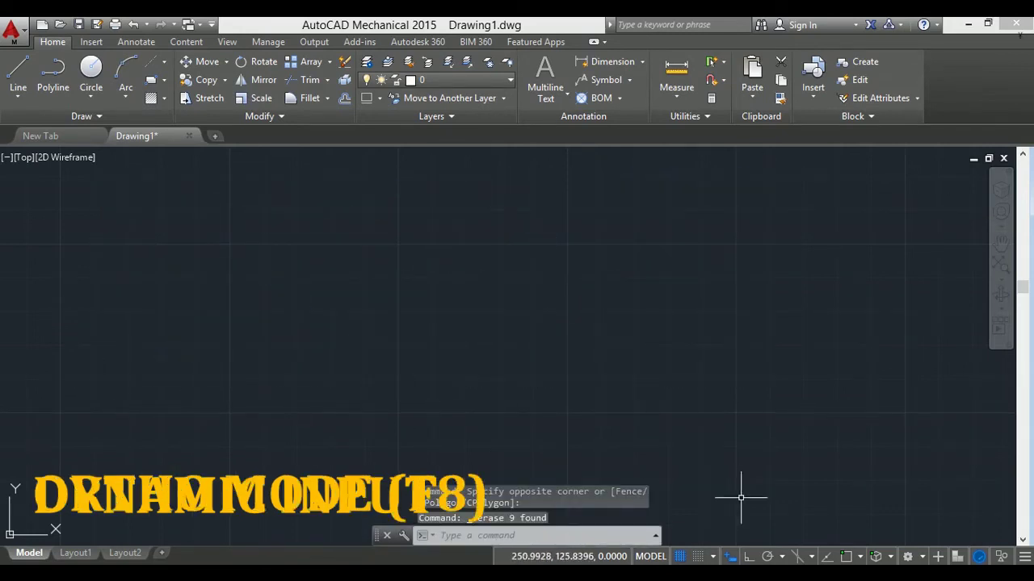
# Draw a new three-segment zigzag line on the empty canvas
pyautogui.click(729, 549)
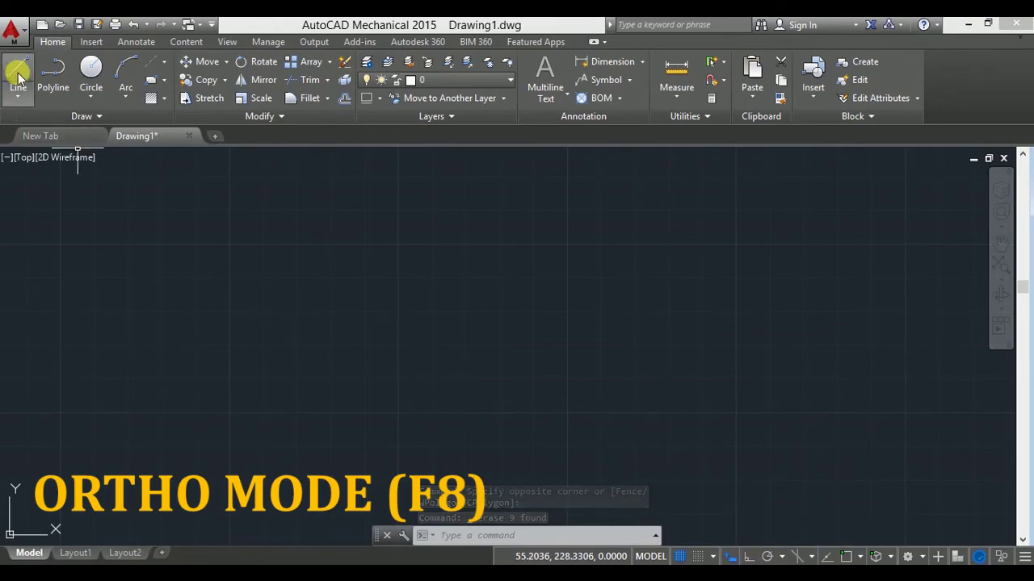
pyautogui.click(18, 71)
pyautogui.click(378, 290)
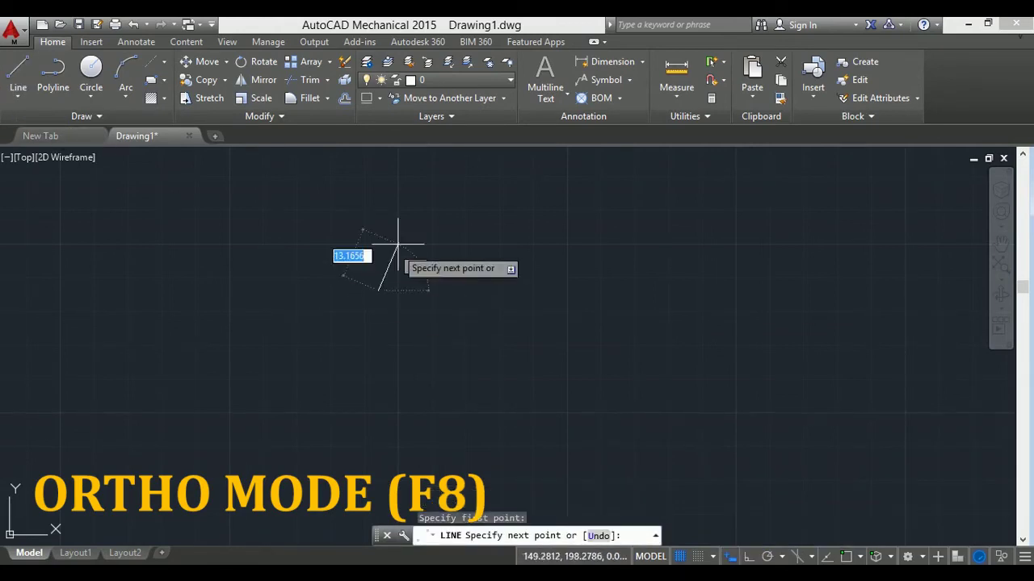
pyautogui.click(435, 209)
pyautogui.click(558, 325)
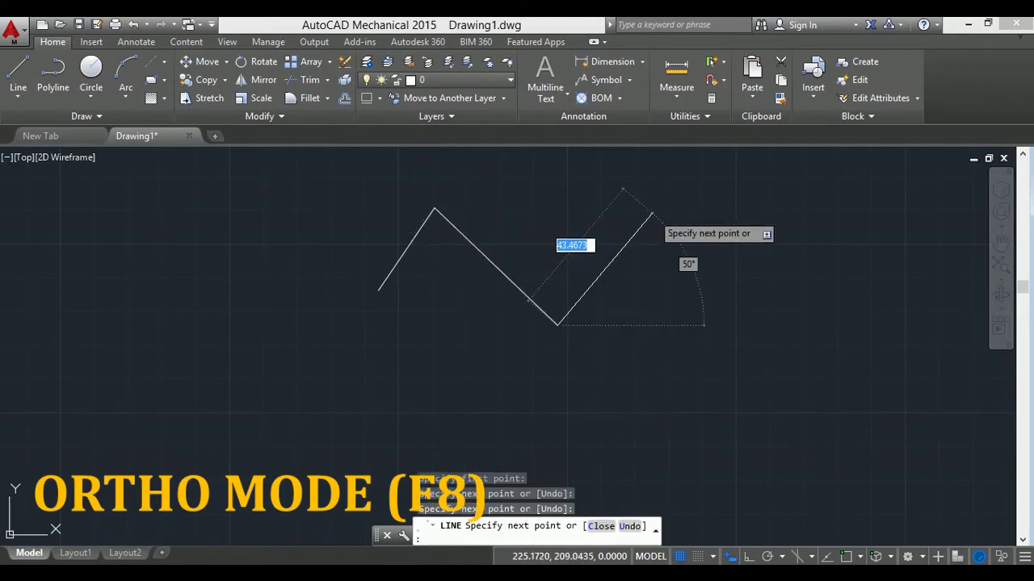
pyautogui.click(653, 214)
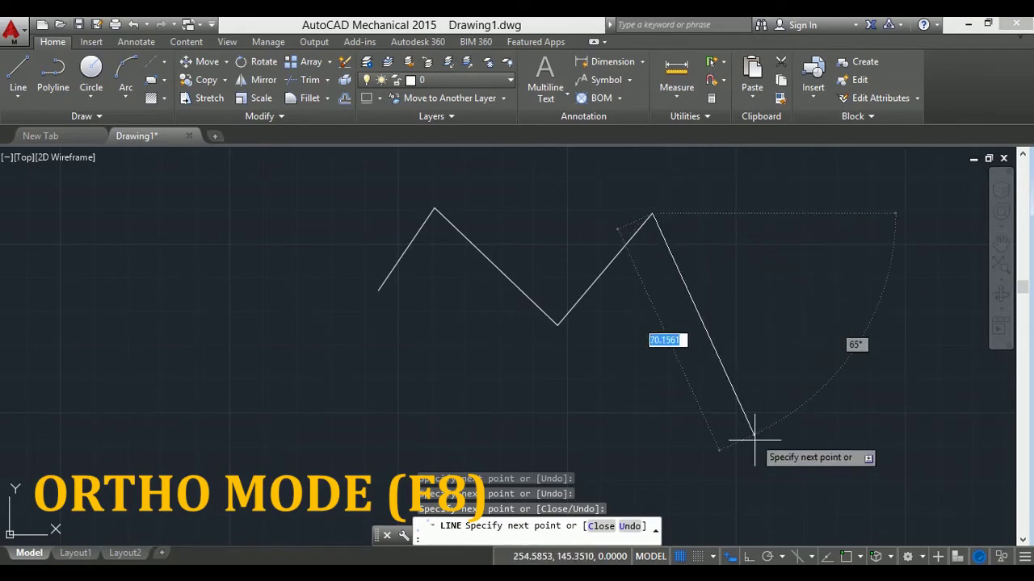
# Add vertical and horizontal segments with Ortho on, then diagonal segments after turning Ortho off
pyautogui.click(750, 557)
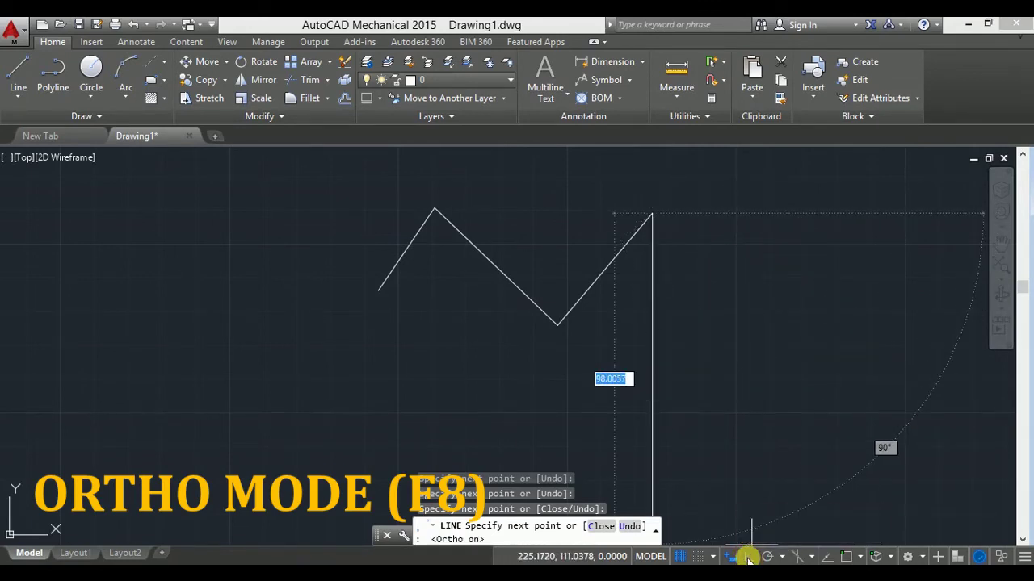
pyautogui.click(725, 398)
pyautogui.click(872, 351)
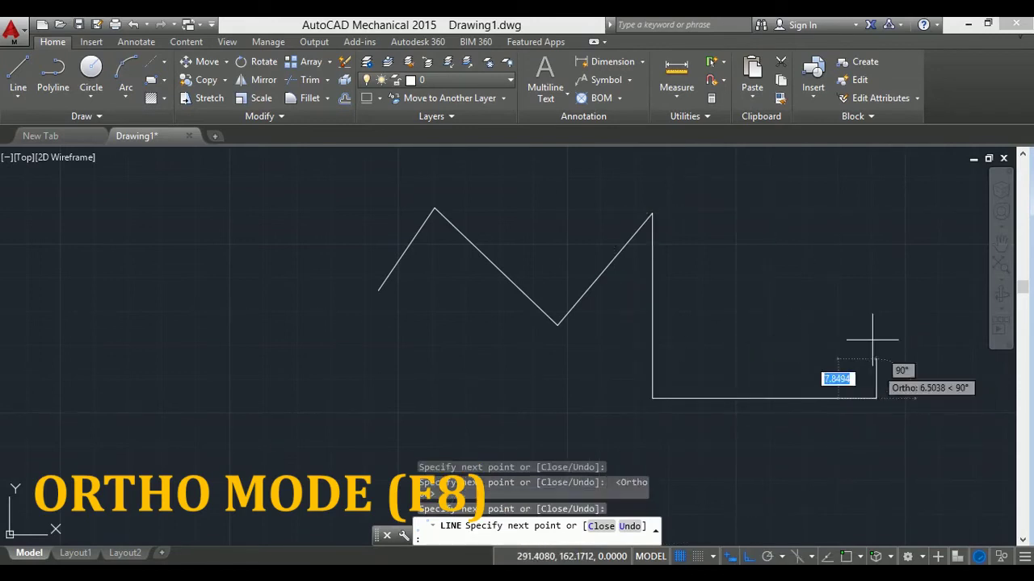
pyautogui.click(868, 219)
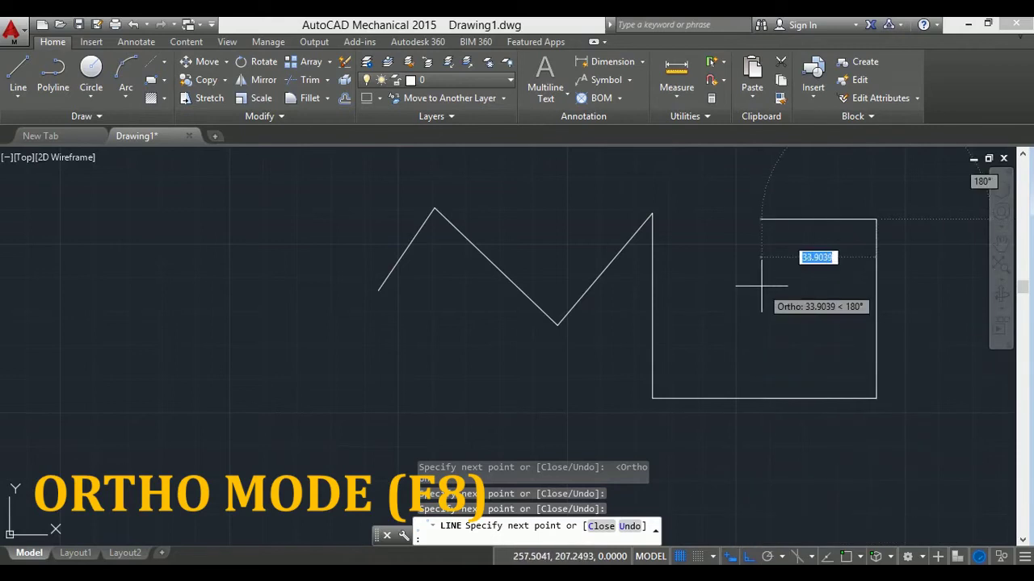
pyautogui.press('F8')
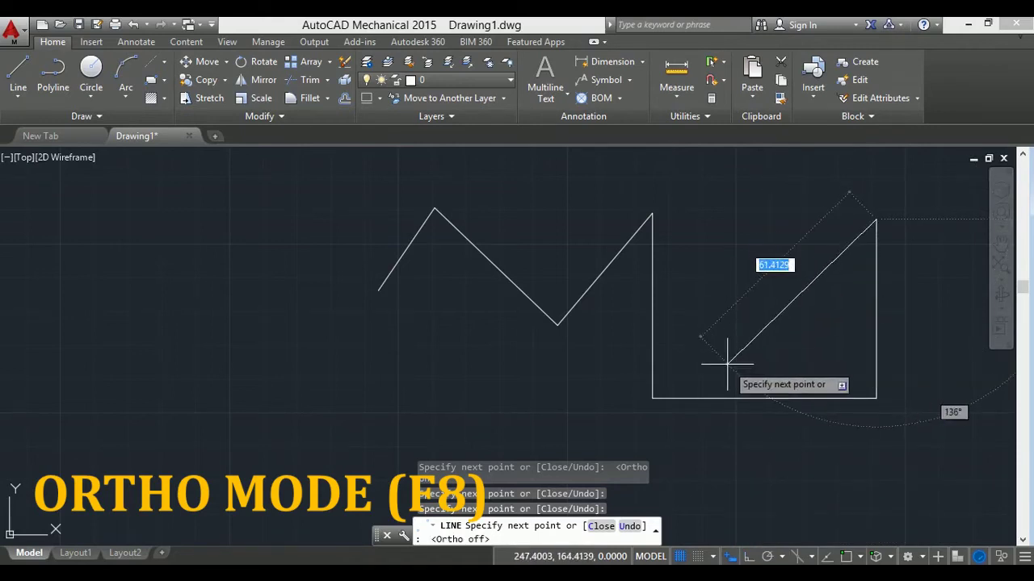
pyautogui.click(727, 363)
pyautogui.click(714, 222)
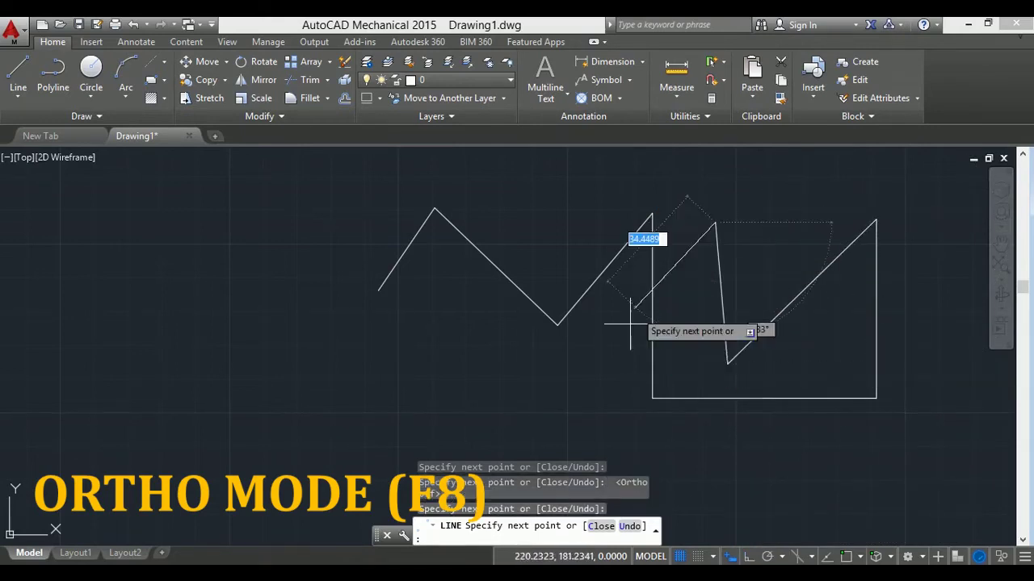
pyautogui.click(554, 409)
pyautogui.click(359, 380)
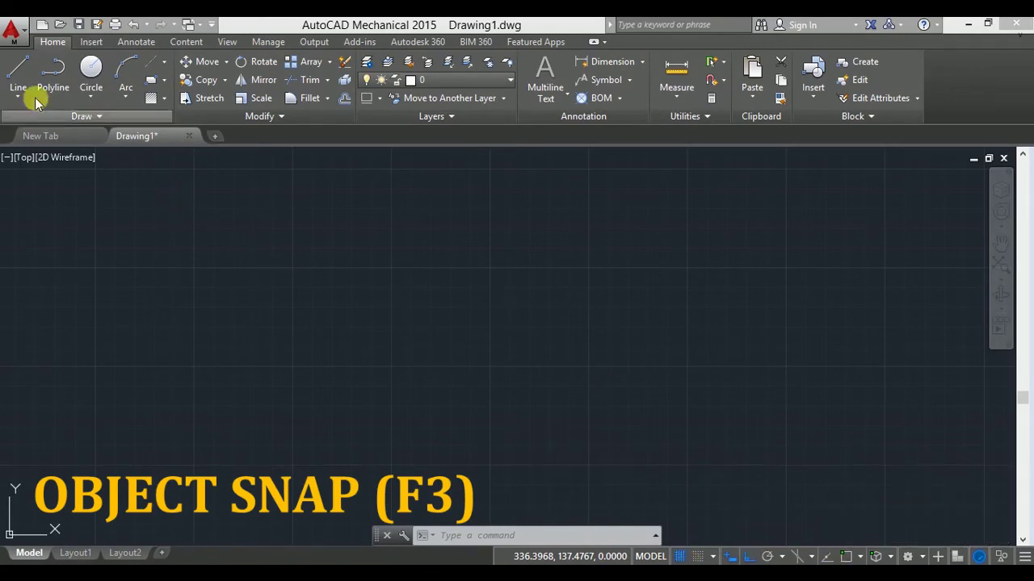
# Draw one horizontal line, pan and zoom the view, then start and cancel another line
pyautogui.click(19, 73)
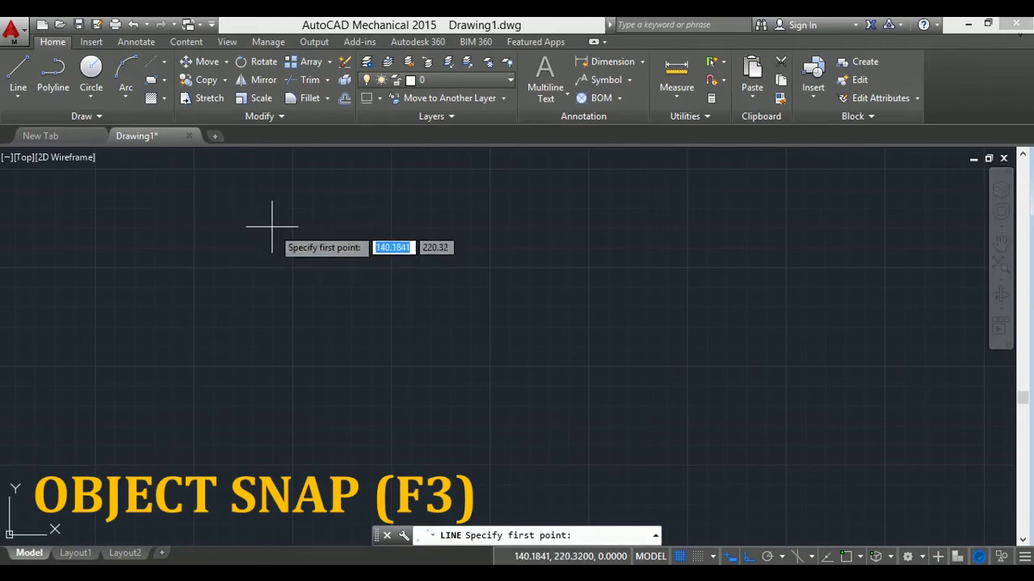
pyautogui.click(272, 227)
pyautogui.click(489, 227)
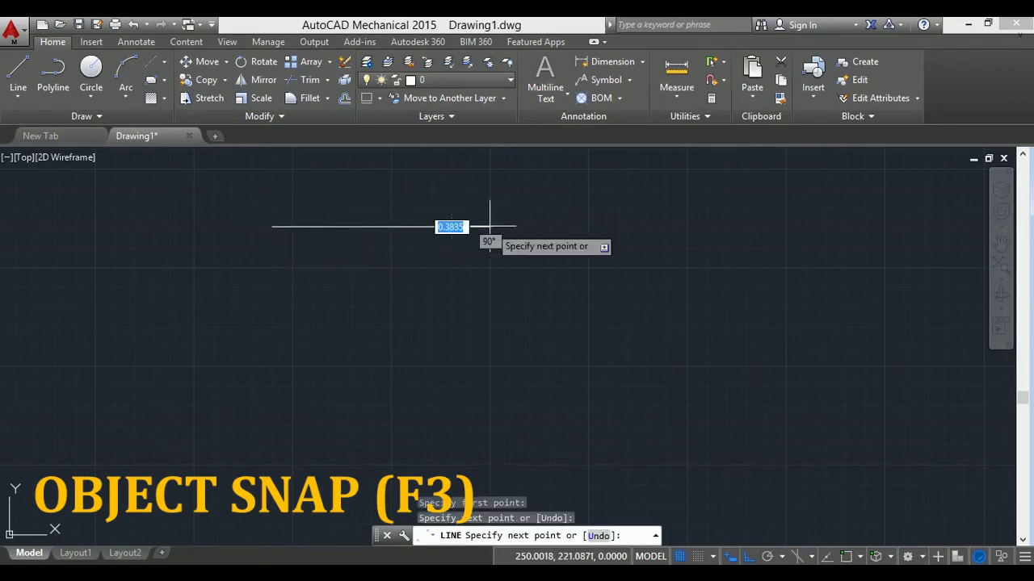
pyautogui.press('Escape')
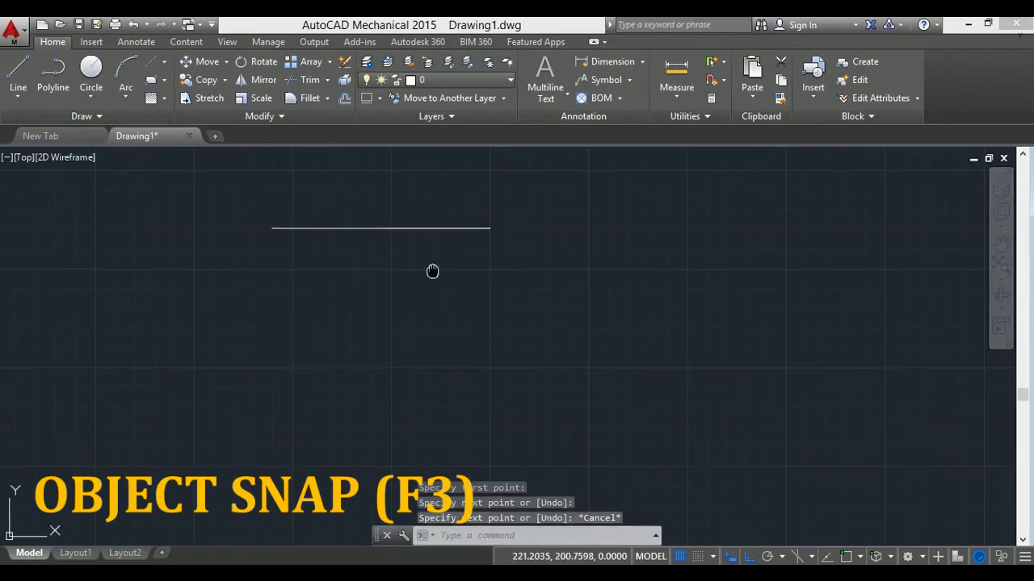
pyautogui.moveTo(431, 270); pyautogui.dragTo(358, 323, button='middle')
pyautogui.scroll(2, 352, 314)
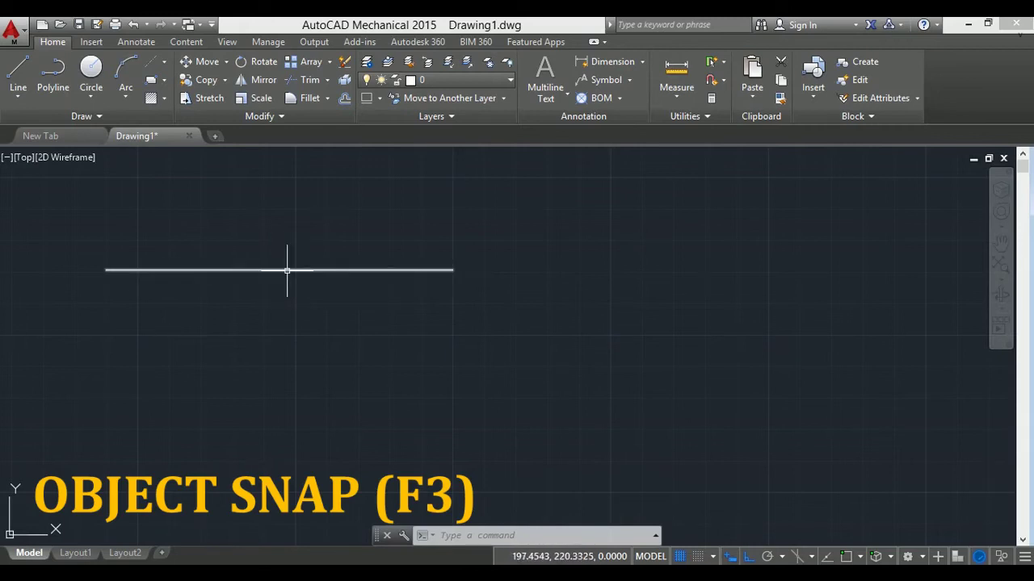
pyautogui.click(18, 70)
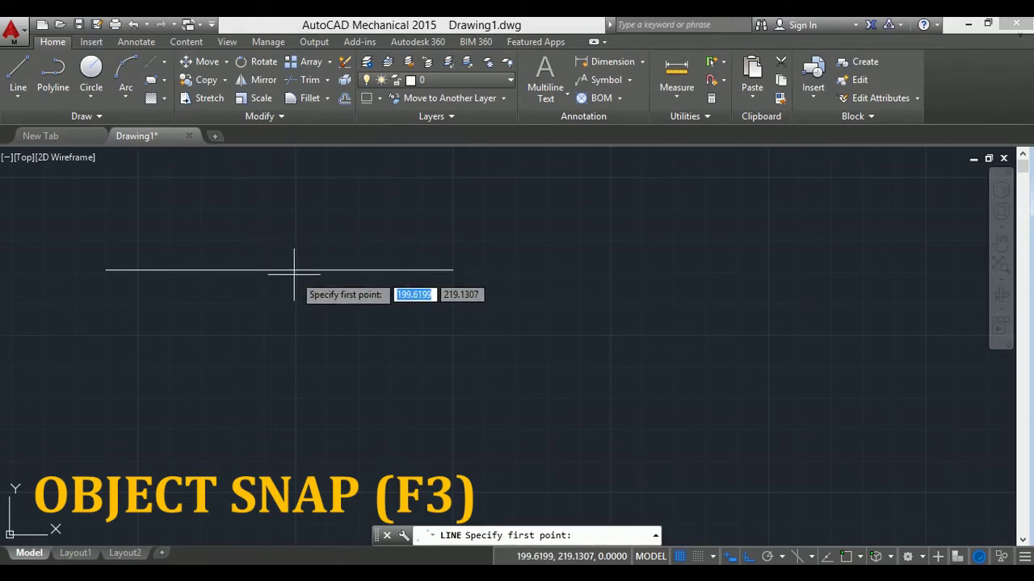
pyautogui.press('Escape')
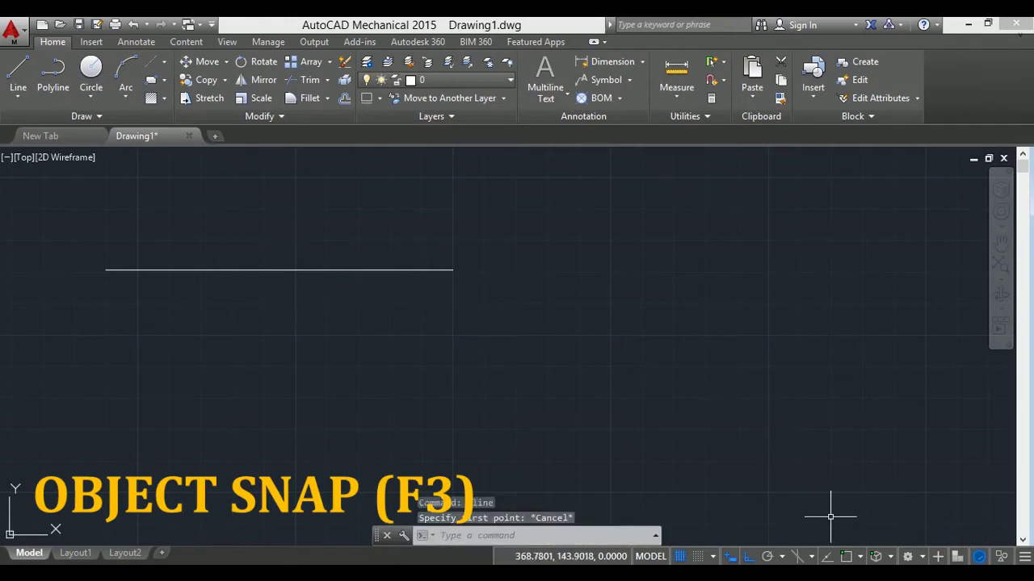
# Turn on Object Snap and draw a vertical line down from the horizontal line's midpoint
pyautogui.click(845, 556)
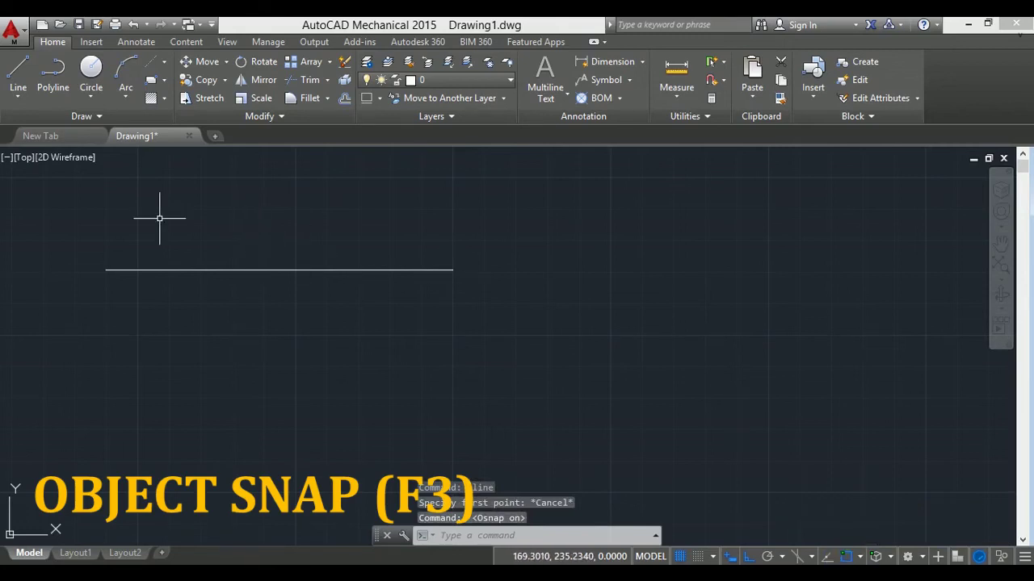
pyautogui.click(19, 74)
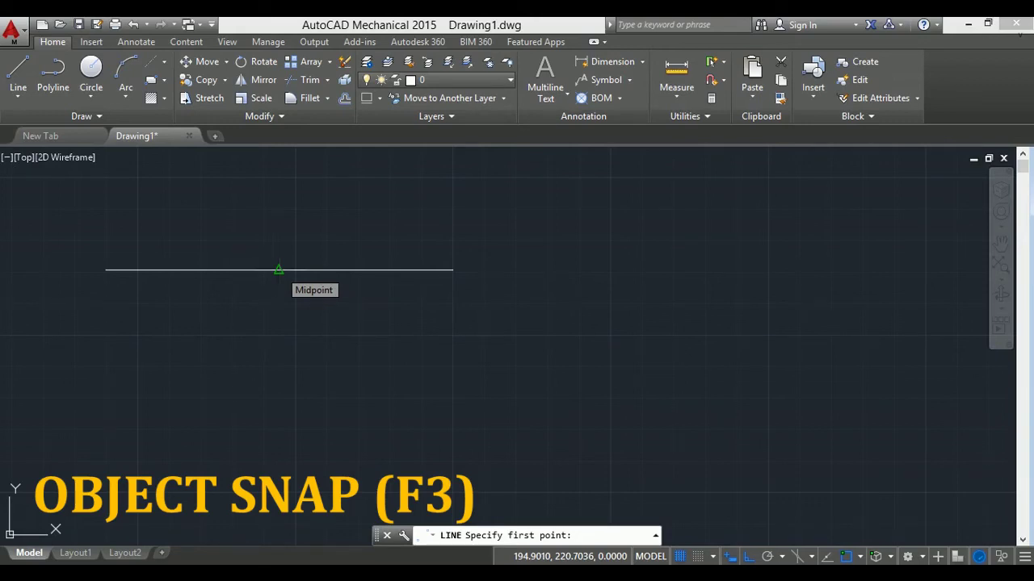
pyautogui.click(279, 269)
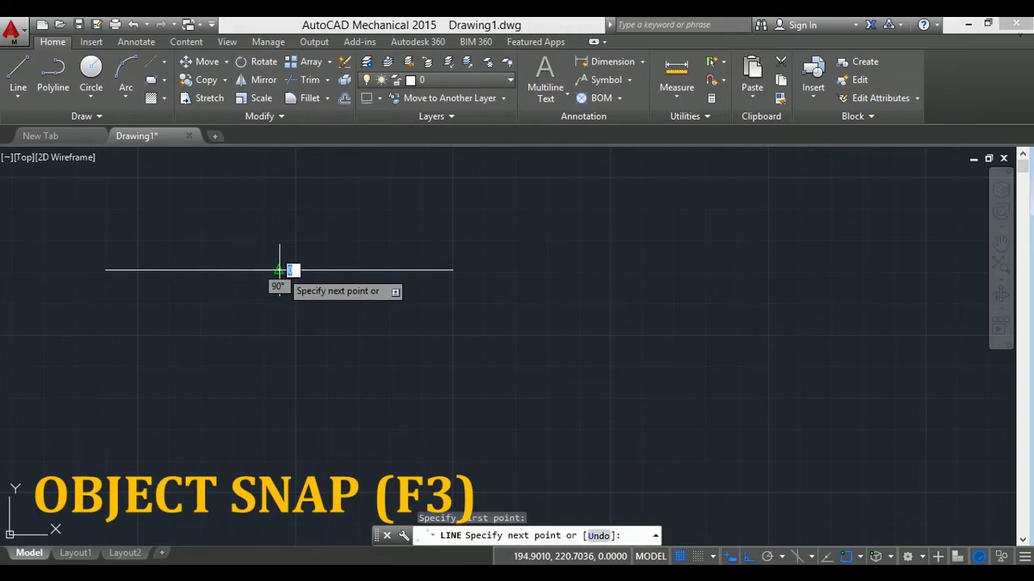
pyautogui.click(283, 409)
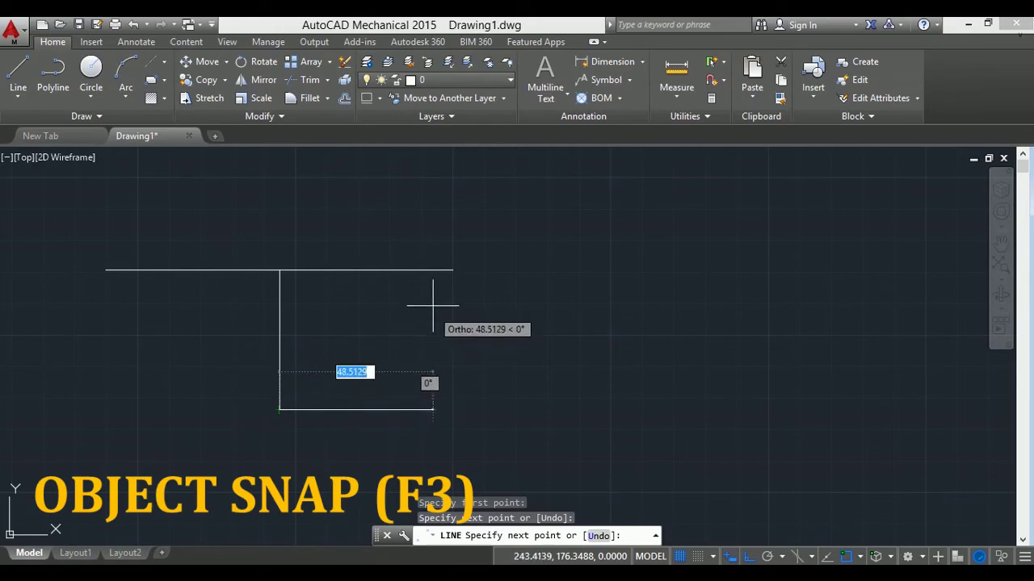
pyautogui.press('Escape')
# Start another line at the horizontal line's left endpoint, then cancel it
pyautogui.click(16, 69)
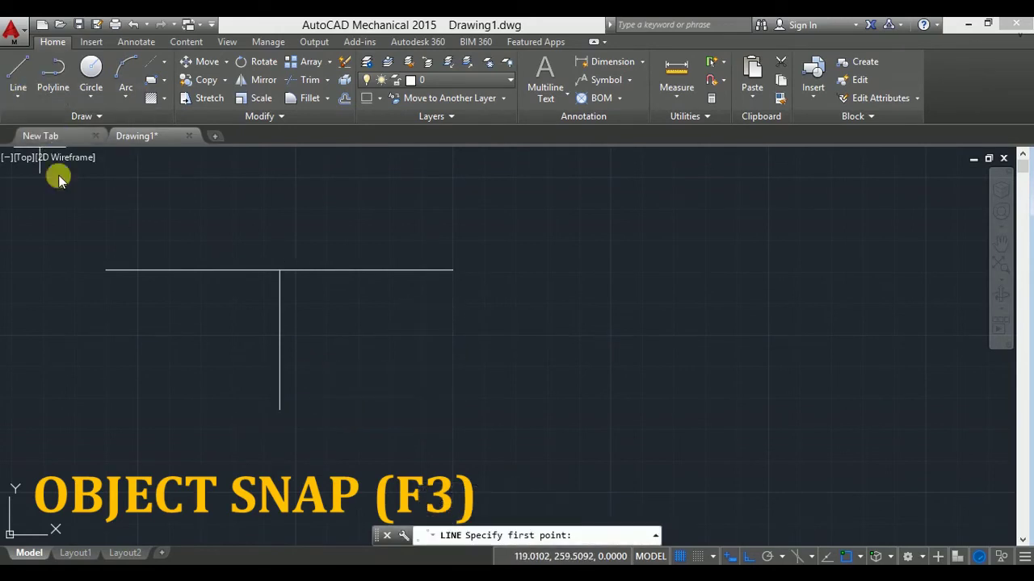
pyautogui.click(106, 274)
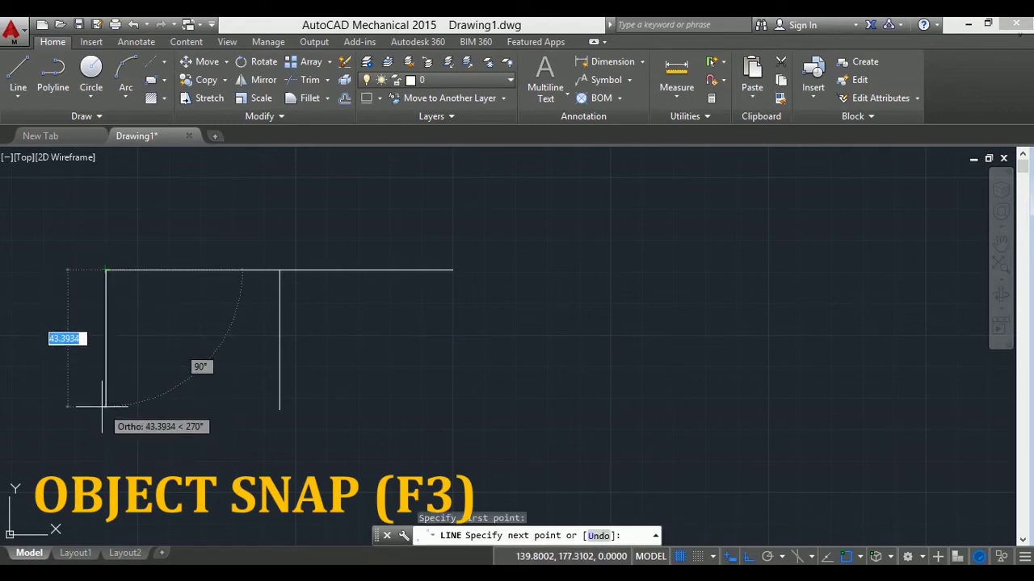
pyautogui.press('Escape')
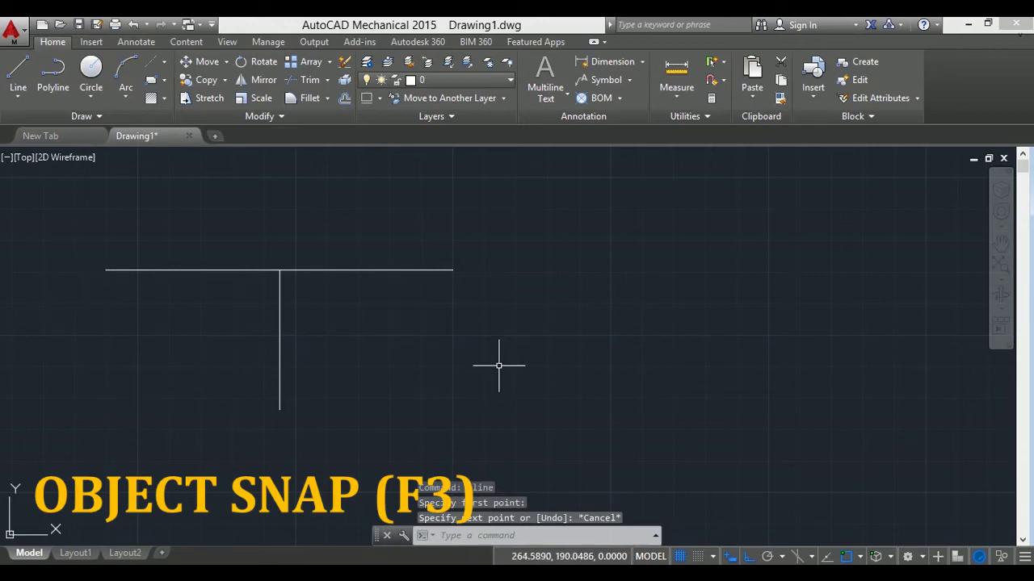
pyautogui.click(874, 557)
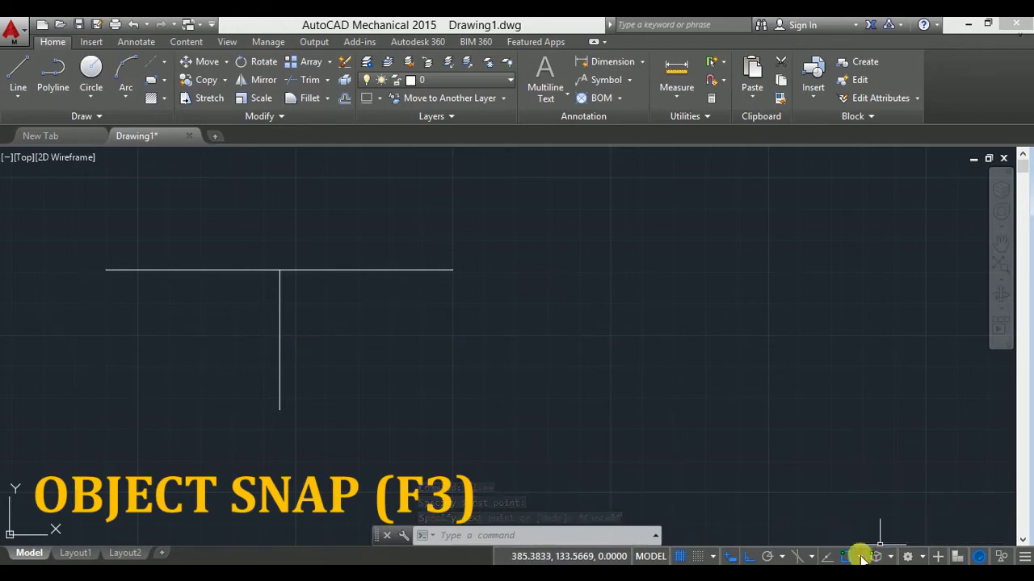
# Uncheck Endpoint in the Object Snap settings
pyautogui.click(860, 556)
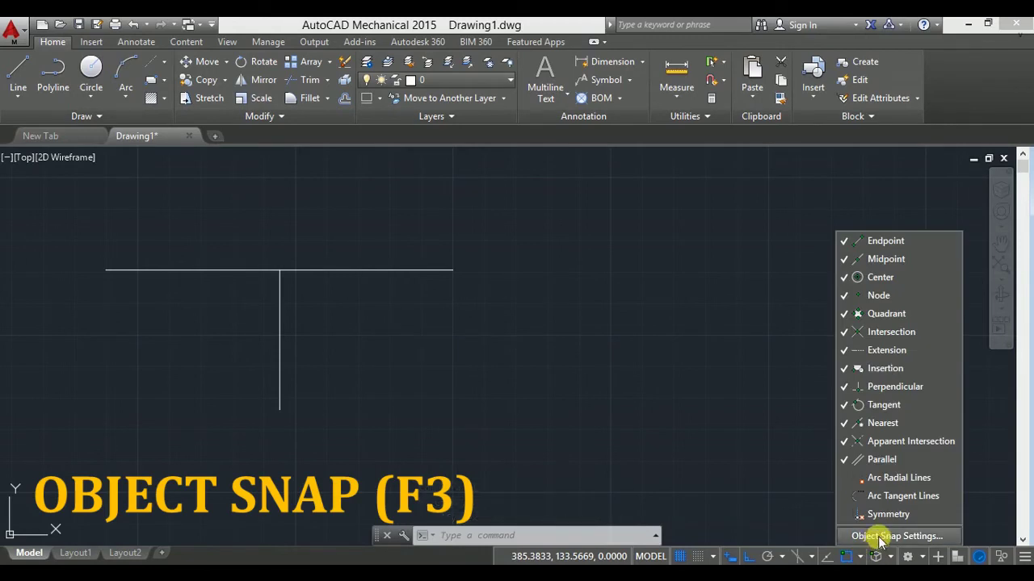
pyautogui.click(879, 537)
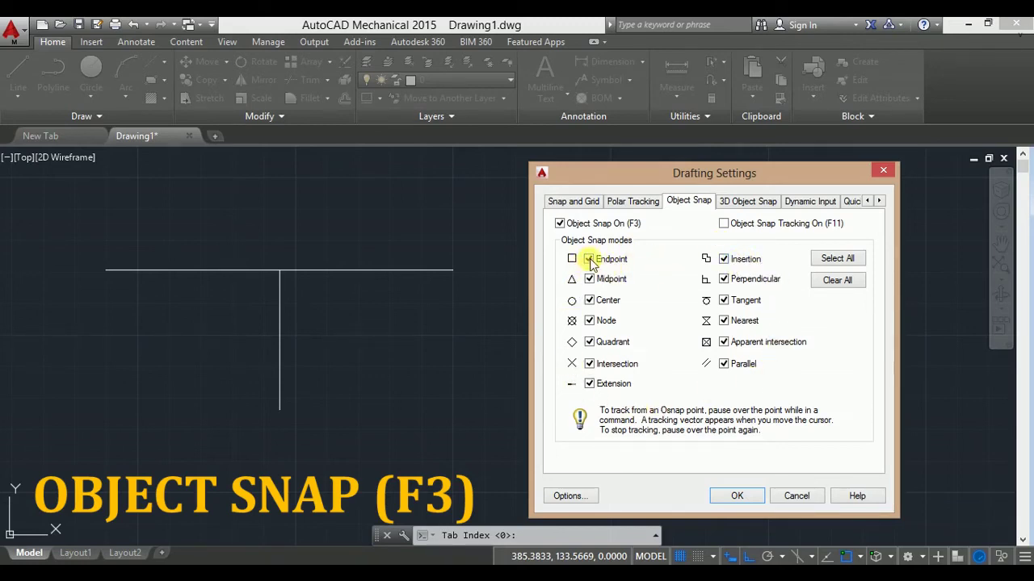
pyautogui.click(590, 260)
pyautogui.click(735, 496)
# Crossing-select both lines of the T shape and delete them
pyautogui.click(506, 241)
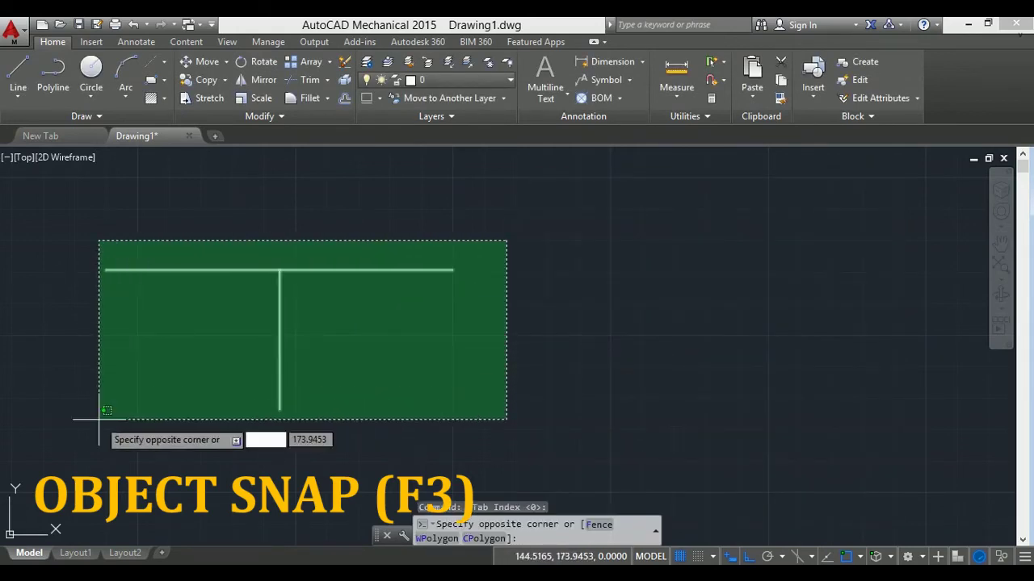
pyautogui.click(74, 424)
pyautogui.press('Delete')
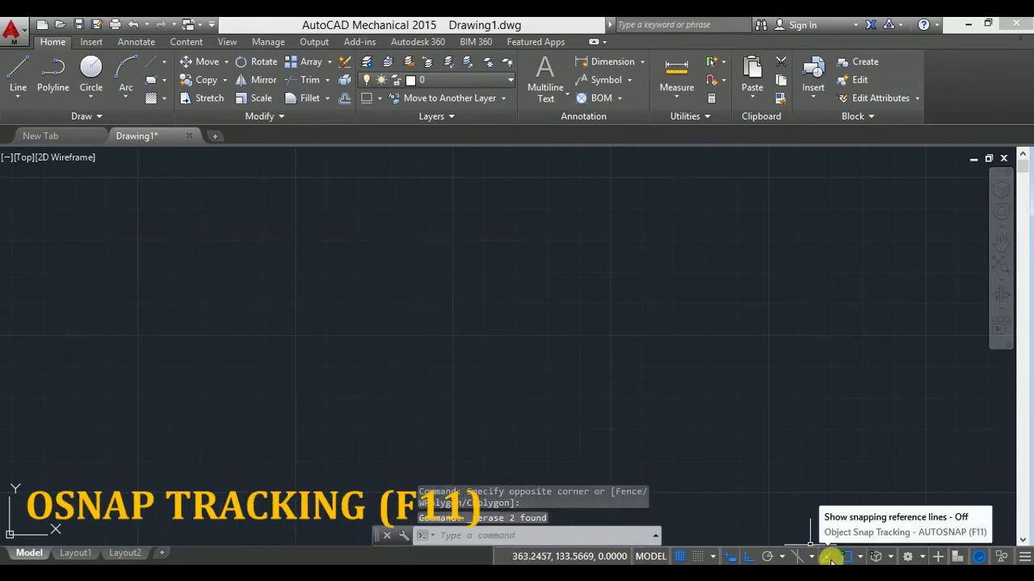
# Draw the top, right and bottom edges of a rectangle with Ortho, leaving the left side open
pyautogui.click(17, 72)
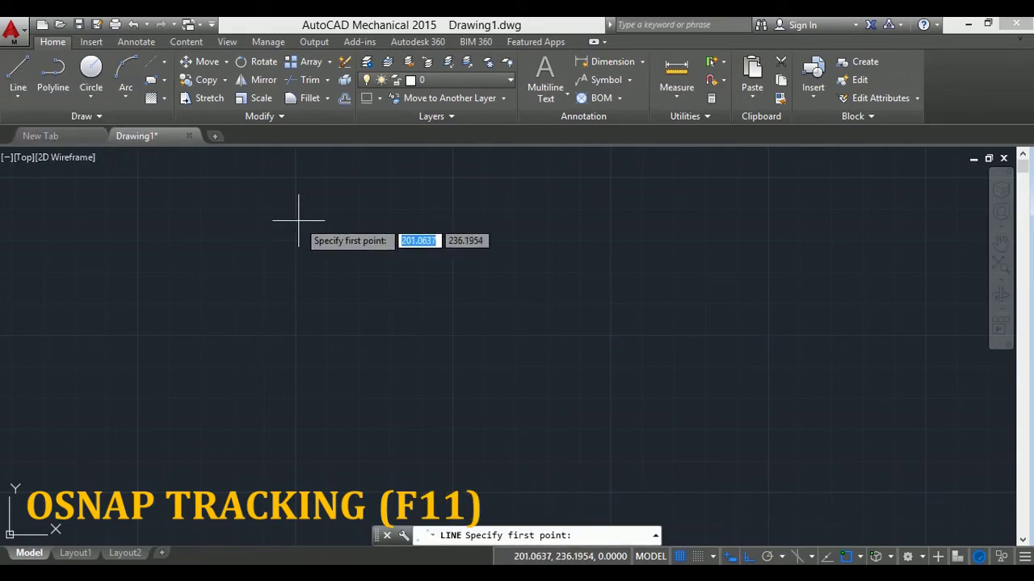
pyautogui.click(344, 220)
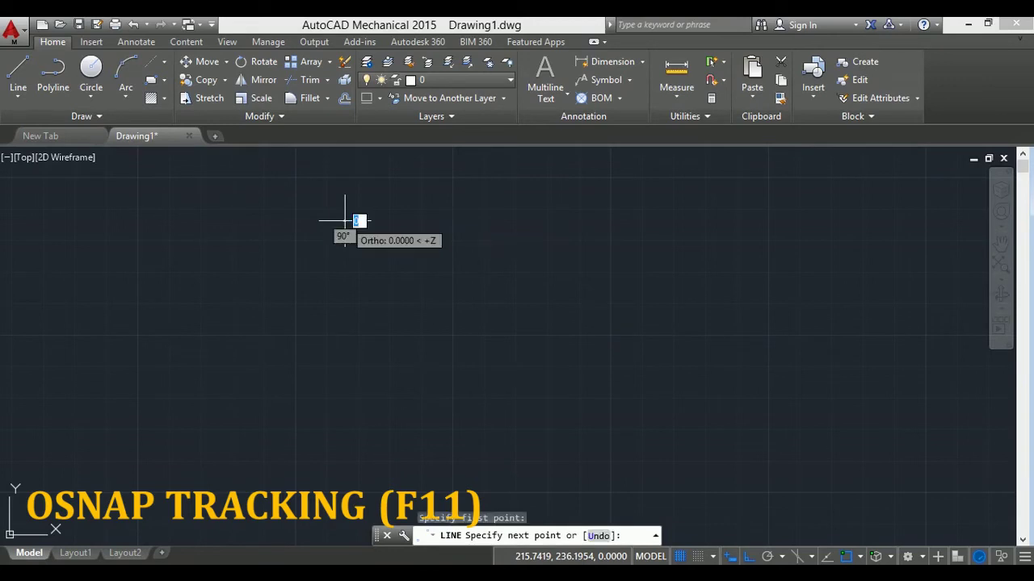
pyautogui.click(527, 220)
pyautogui.click(528, 359)
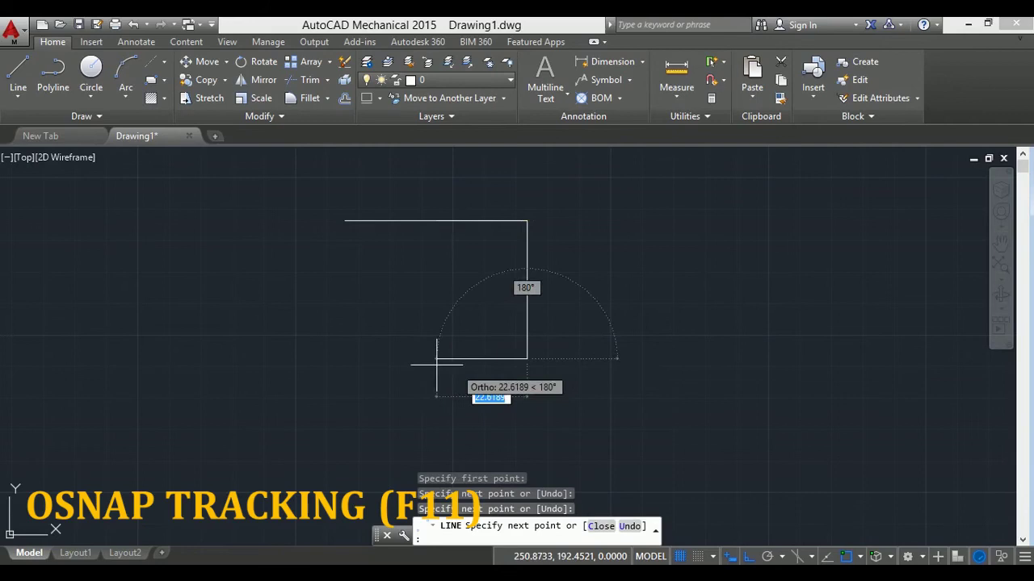
pyautogui.click(345, 392)
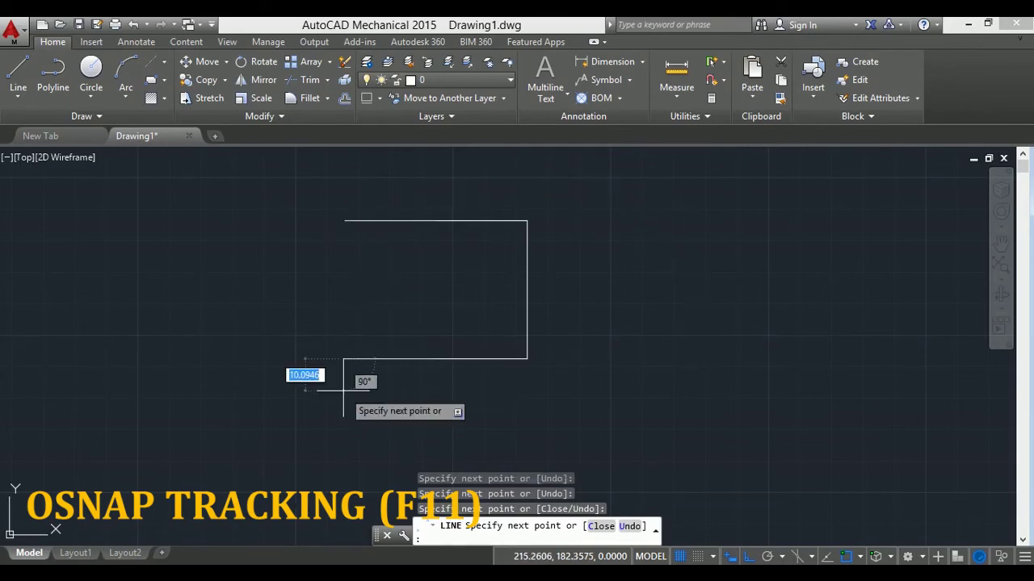
pyautogui.press('Escape')
pyautogui.moveTo(613, 385); pyautogui.dragTo(512, 391, button='middle')
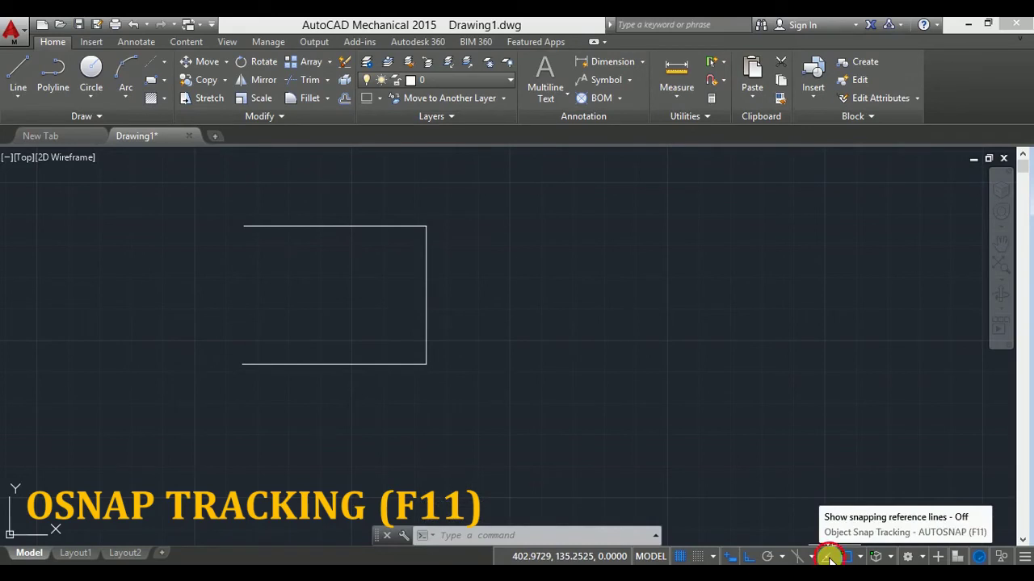
# Turn on Object Snap Tracking and draw a closed four-edge rectangle, tracking the bottom-left corner below the start
pyautogui.click(829, 558)
pyautogui.moveTo(472, 265); pyautogui.dragTo(373, 268, button='middle')
pyautogui.click(20, 75)
pyautogui.click(508, 221)
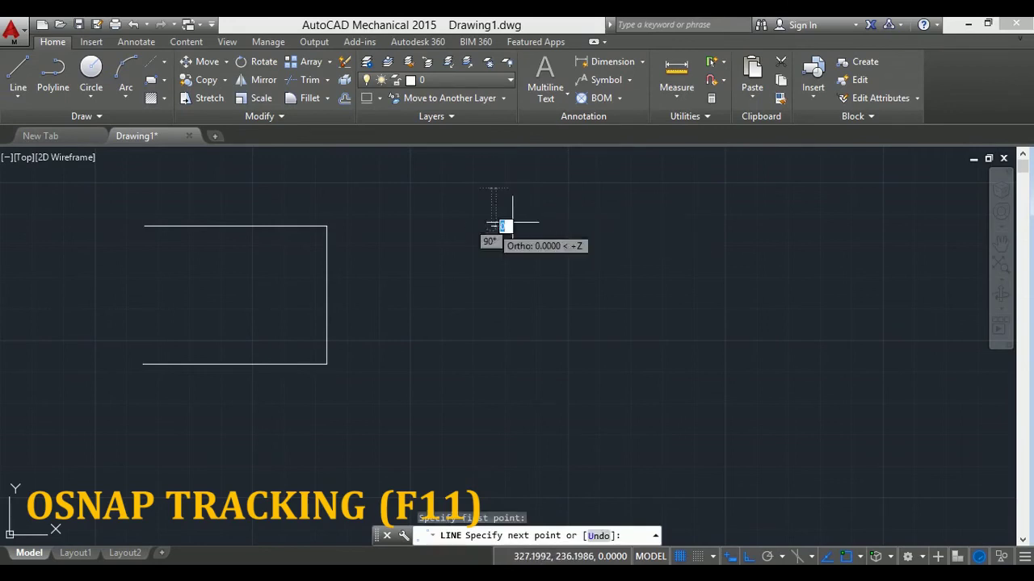
pyautogui.click(699, 225)
pyautogui.click(708, 354)
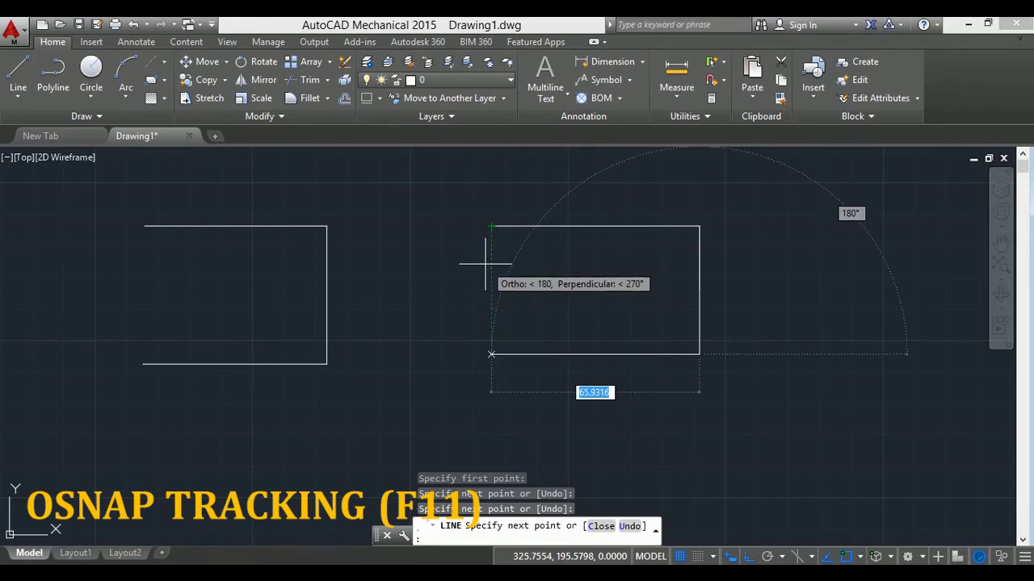
pyautogui.click(486, 263)
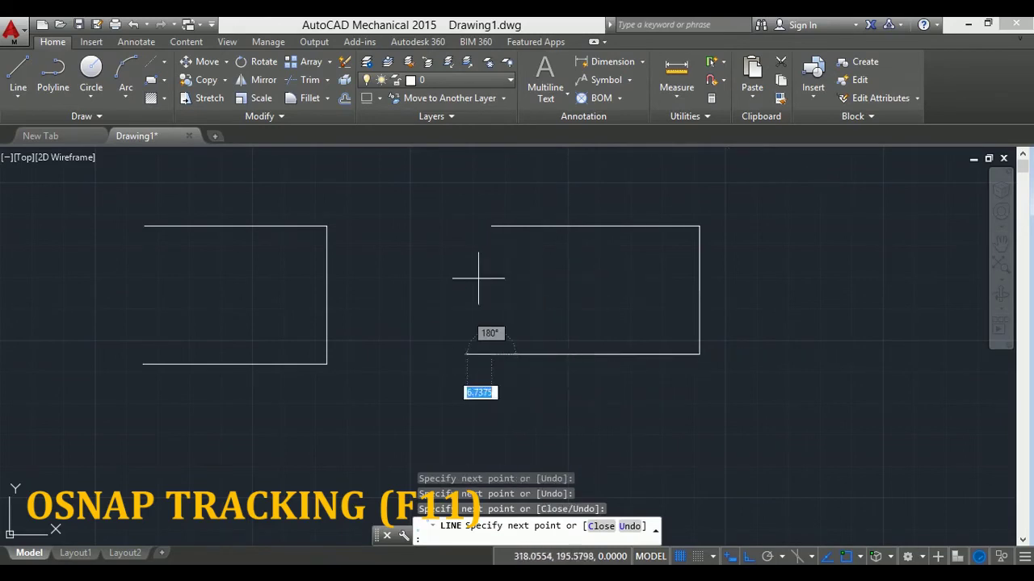
pyautogui.click(491, 226)
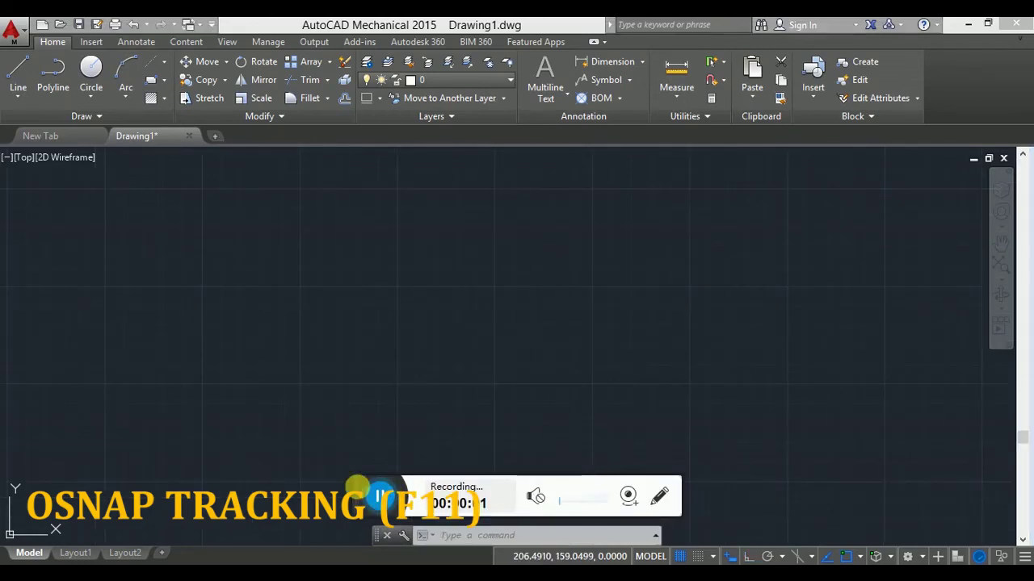
# Draw a slanted line upward, then a second segment down to the right
pyautogui.click(299, 315)
pyautogui.click(356, 272)
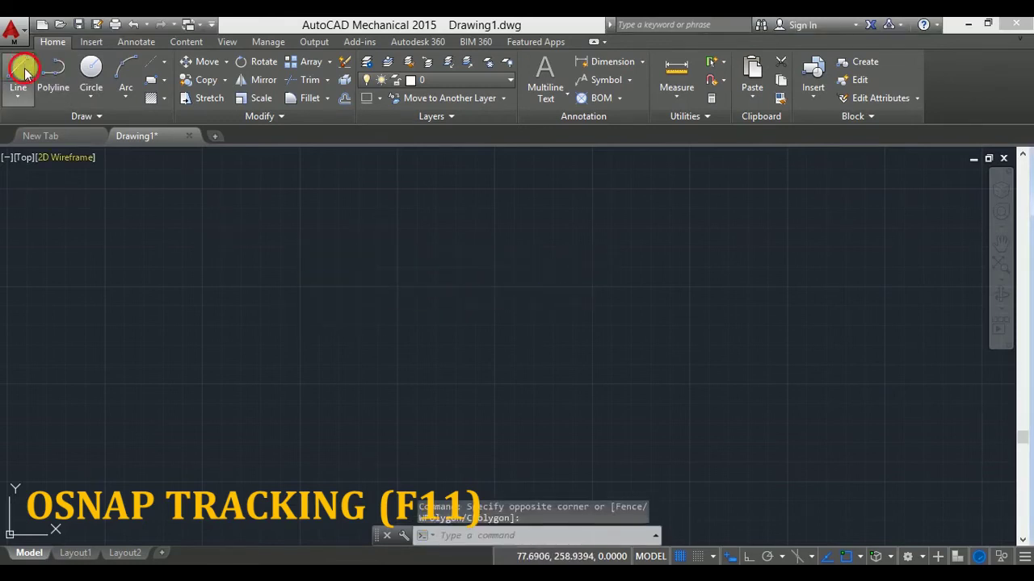
pyautogui.click(14, 69)
pyautogui.click(309, 348)
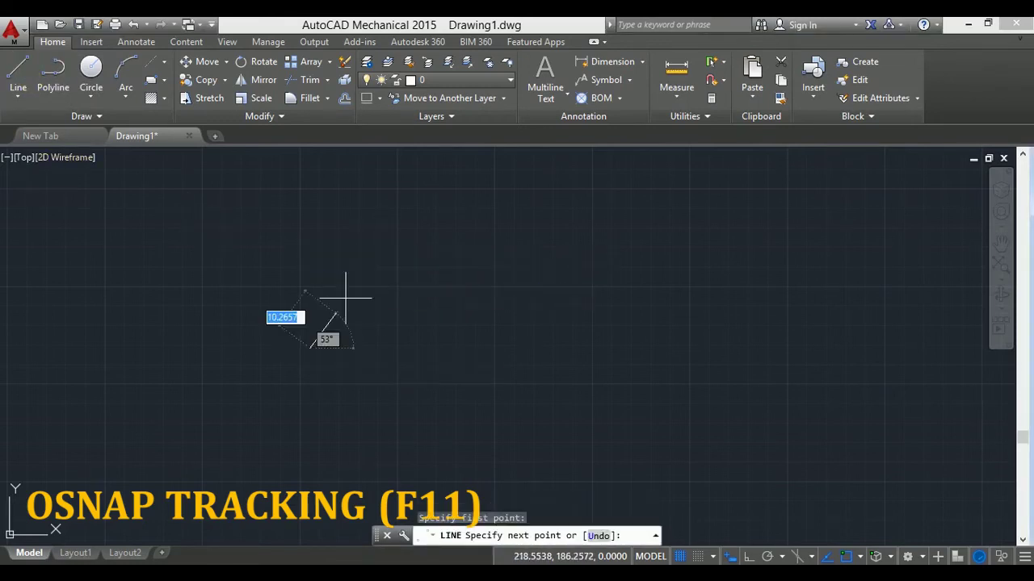
pyautogui.click(460, 210)
pyautogui.click(517, 362)
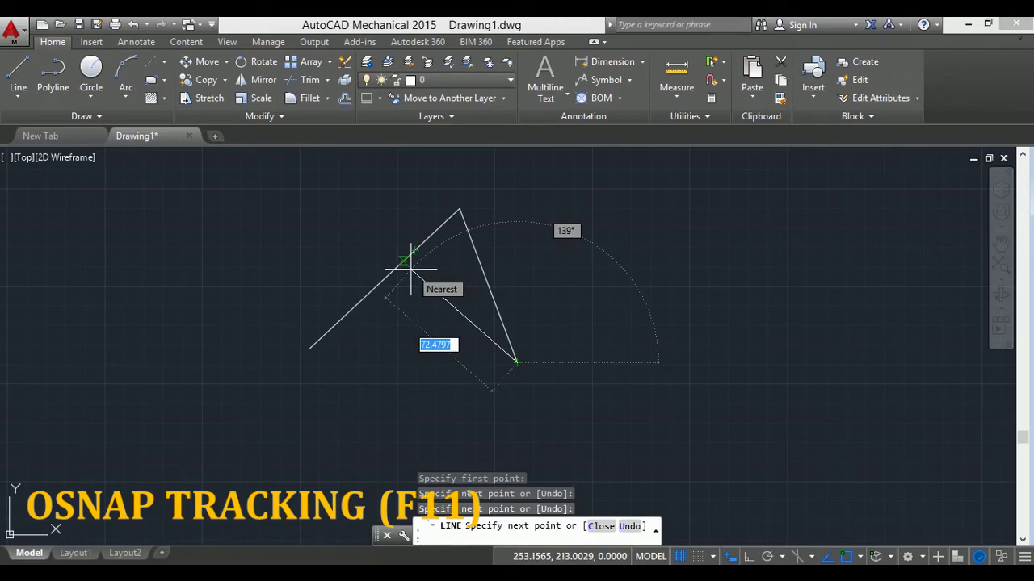
# Add a segment perpendicular to the slanted line, then window-select all three lines
pyautogui.press('F8')
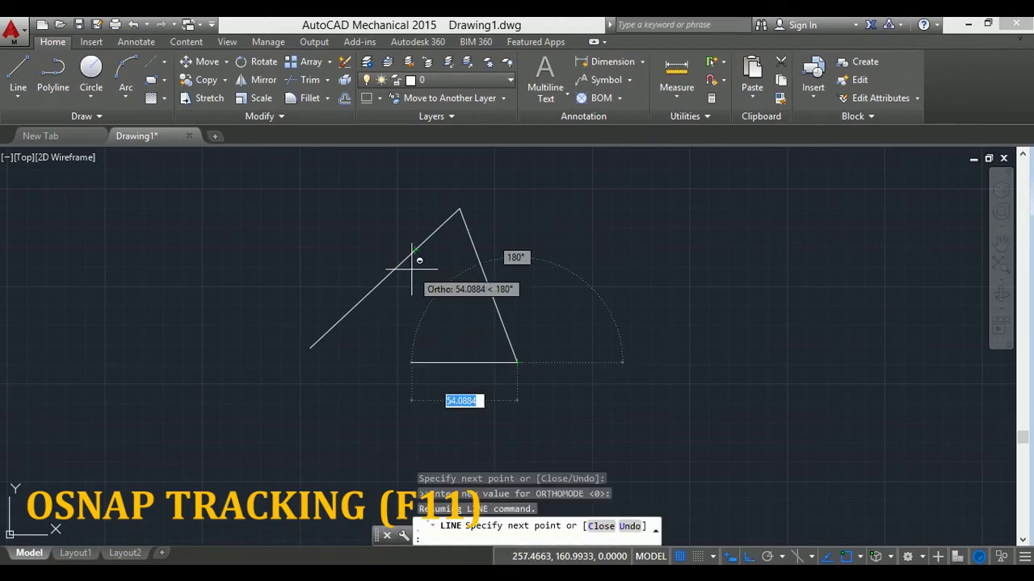
pyautogui.keyDown('shift'); pyautogui.rightClick(411, 270); pyautogui.keyUp('shift')
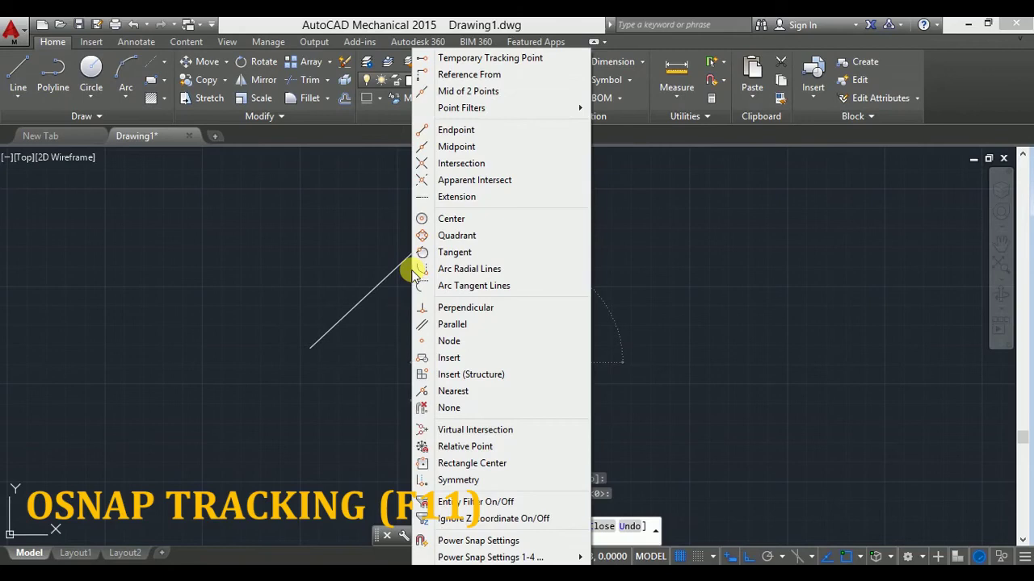
pyautogui.click(467, 311)
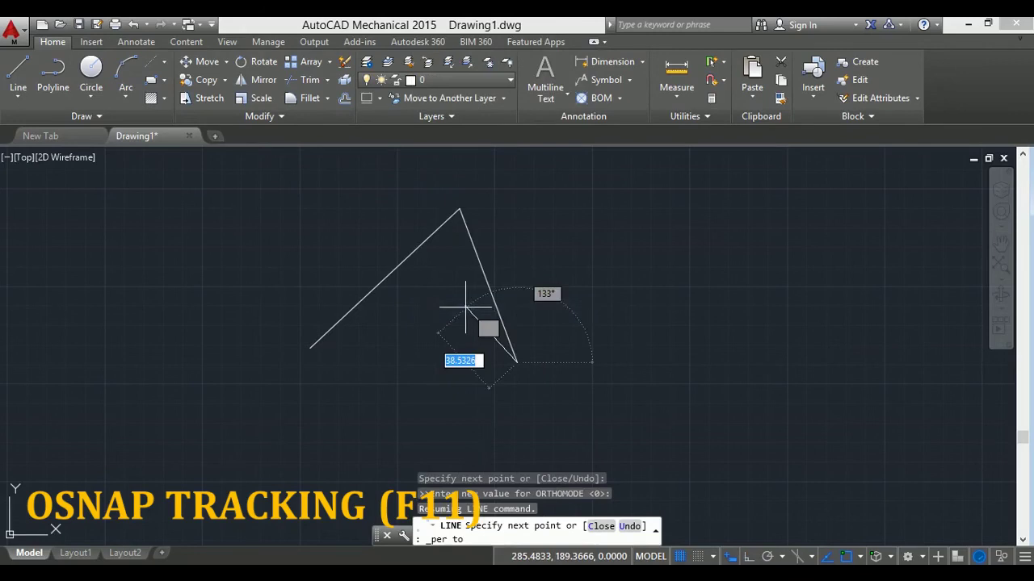
pyautogui.click(420, 257)
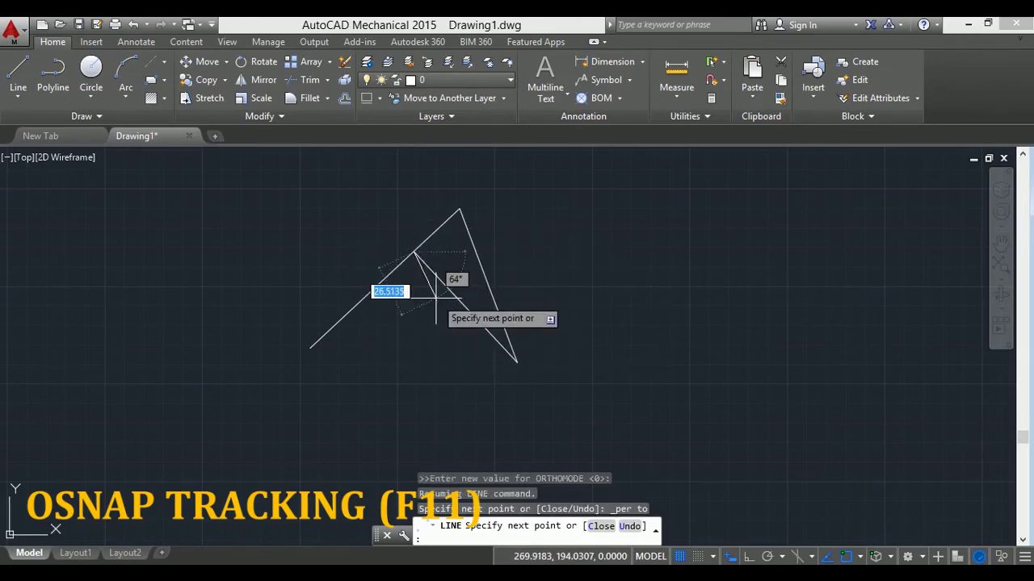
pyautogui.press('Escape')
pyautogui.click(539, 188)
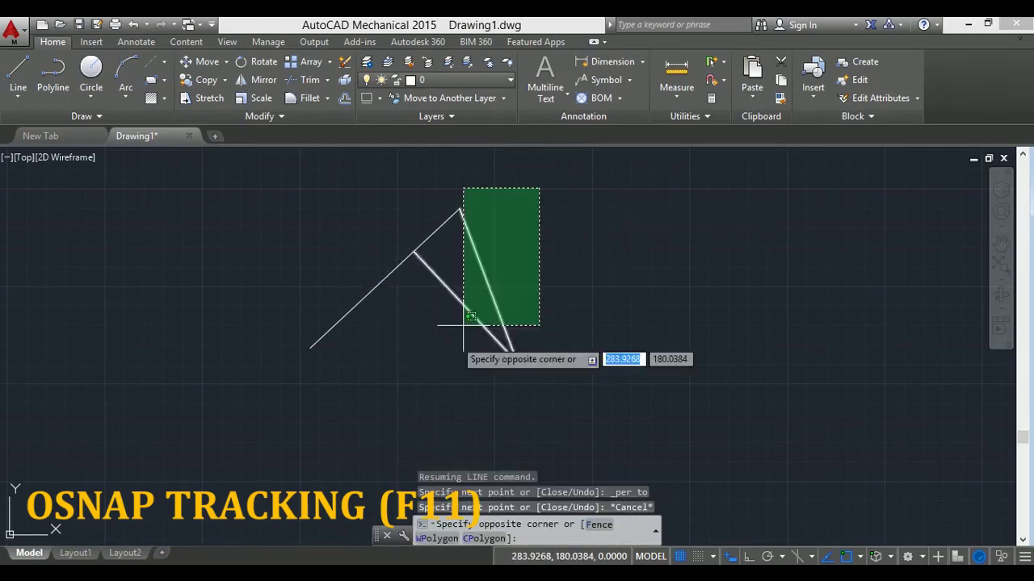
pyautogui.click(320, 409)
# Erase the selected lines, then draw a large circle at upper left and a smaller one lower right
pyautogui.press('Delete')
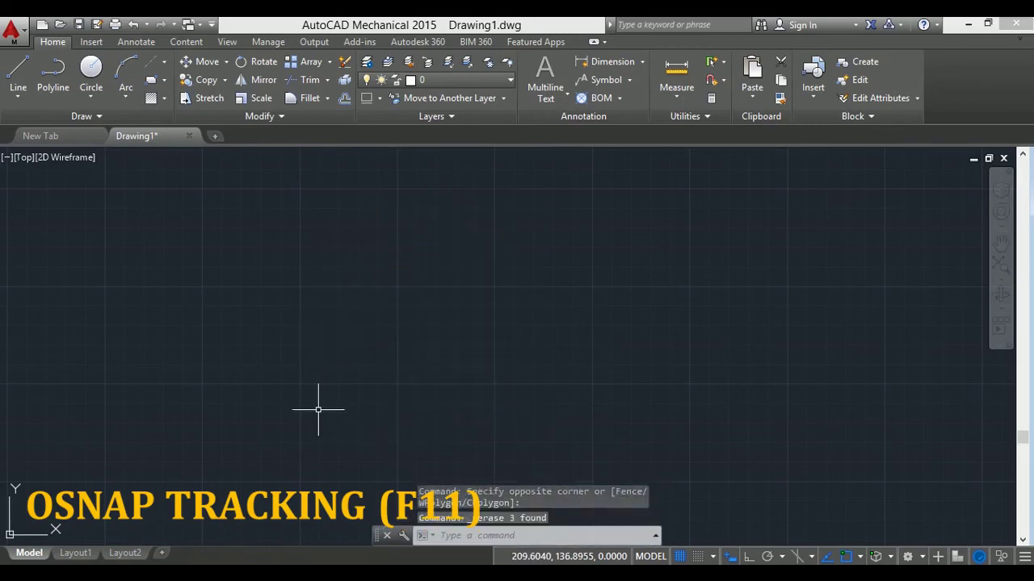
pyautogui.click(91, 69)
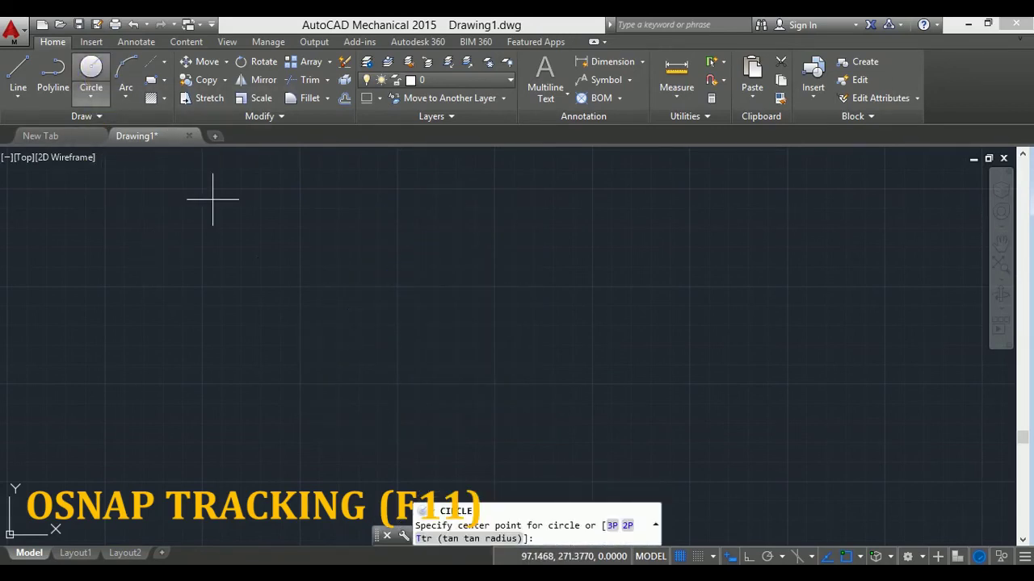
pyautogui.click(286, 269)
pyautogui.click(334, 299)
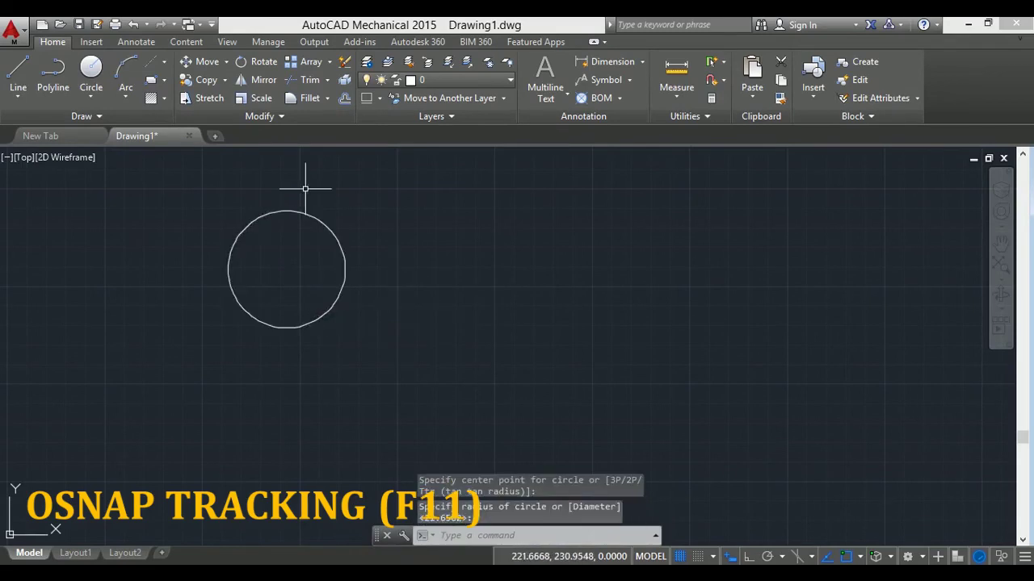
pyautogui.click(552, 316)
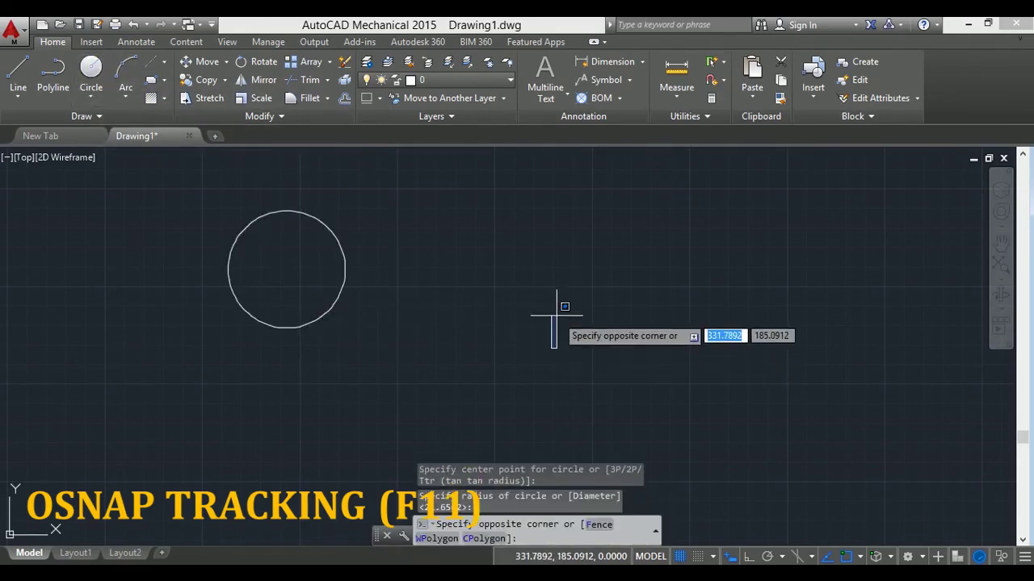
pyautogui.click(91, 69)
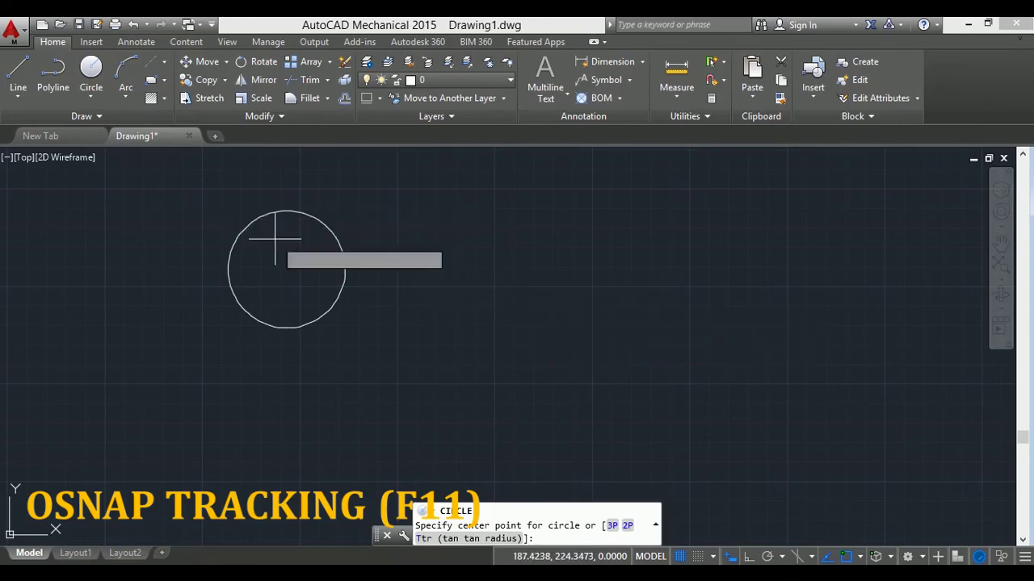
pyautogui.click(545, 335)
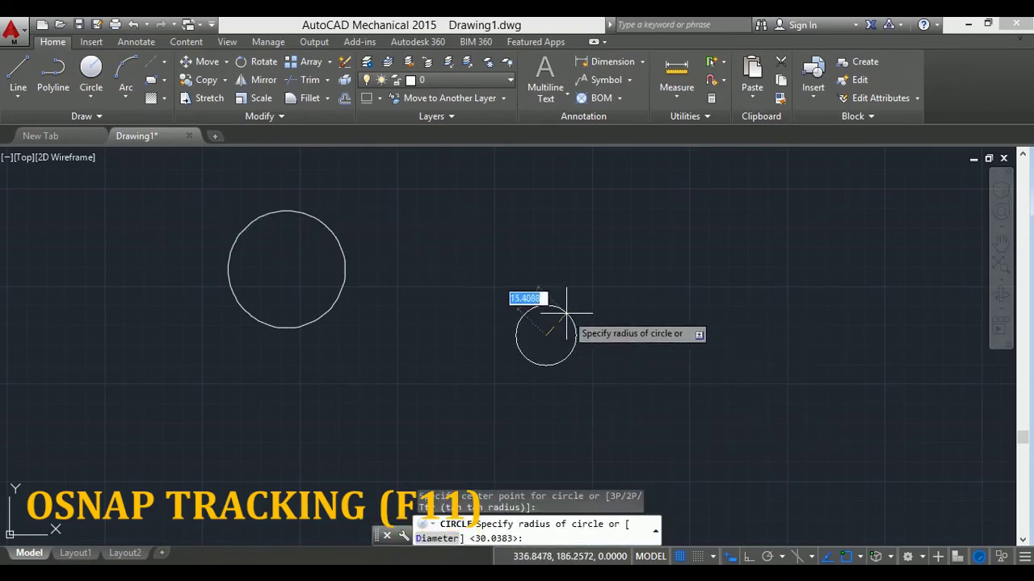
pyautogui.click(563, 311)
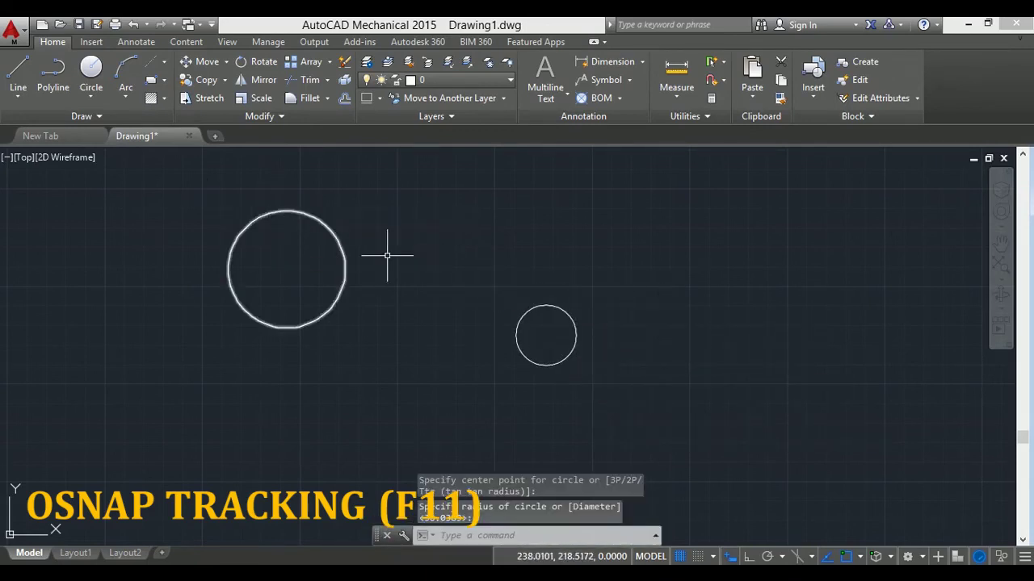
# Draw a line from the large circle to the small circle, using the Tangent snap at both ends
pyautogui.click(20, 73)
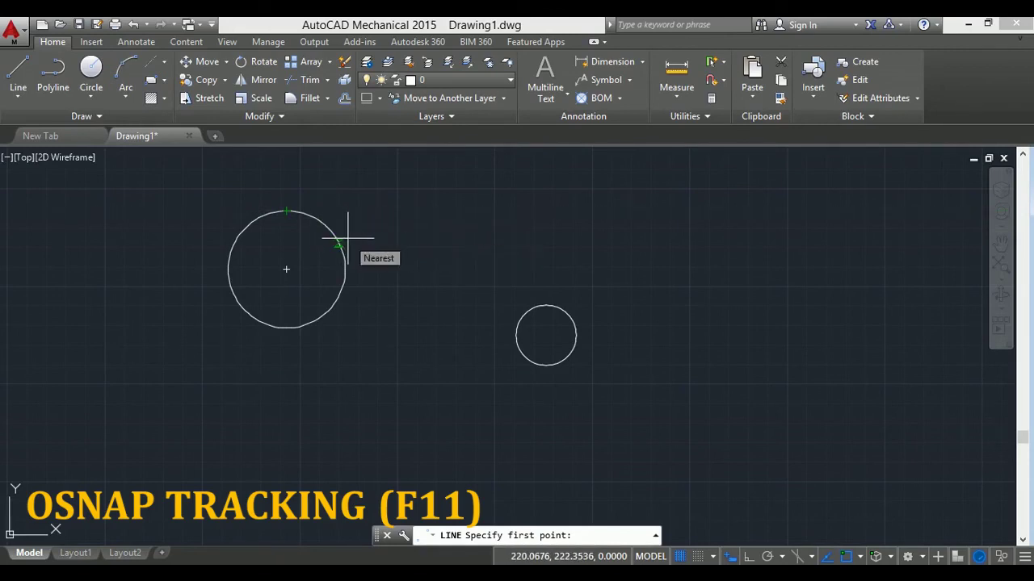
pyautogui.press('F8')
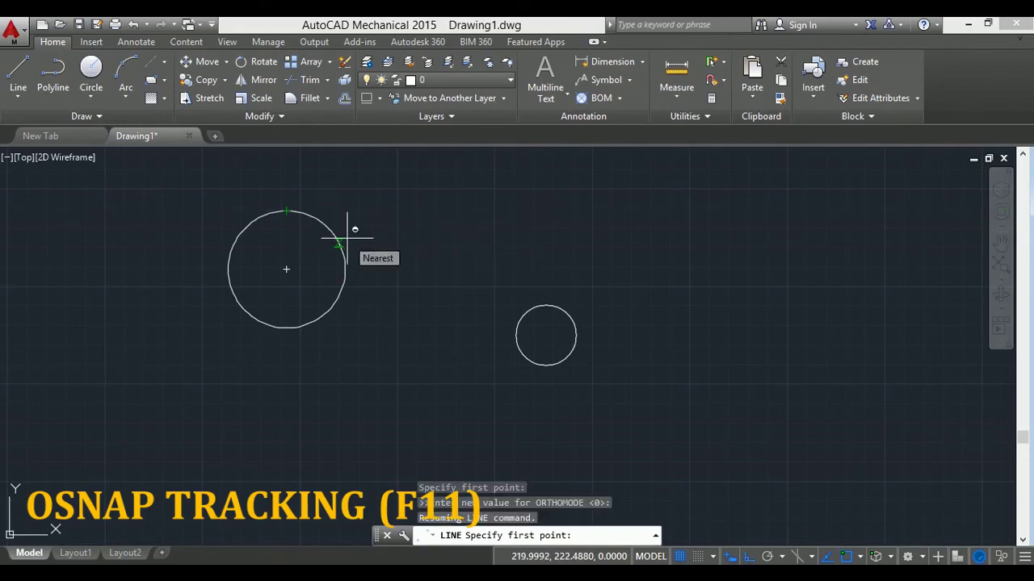
pyautogui.keyDown('shift'); pyautogui.rightClick(347, 238); pyautogui.keyUp('shift')
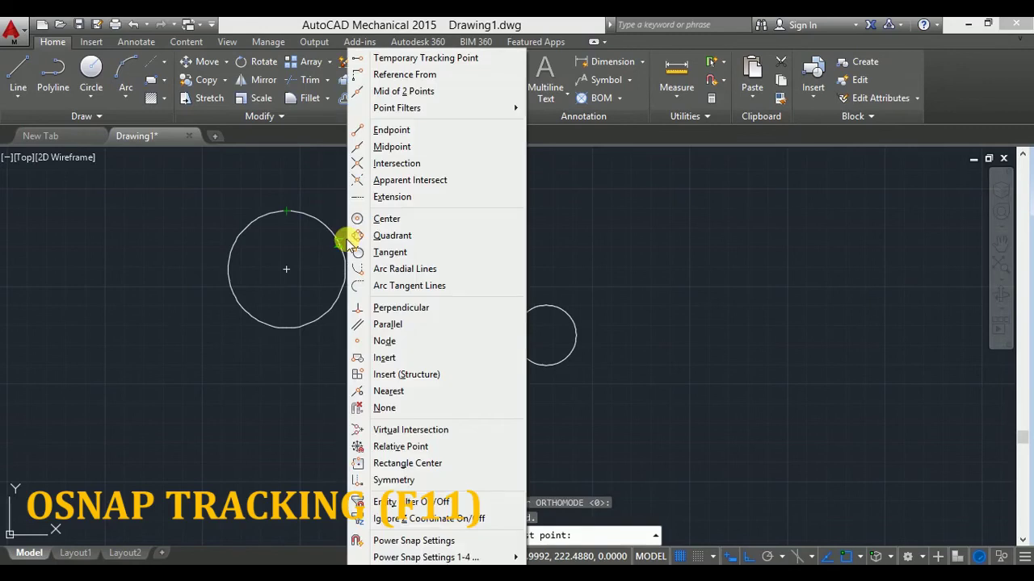
pyautogui.click(389, 253)
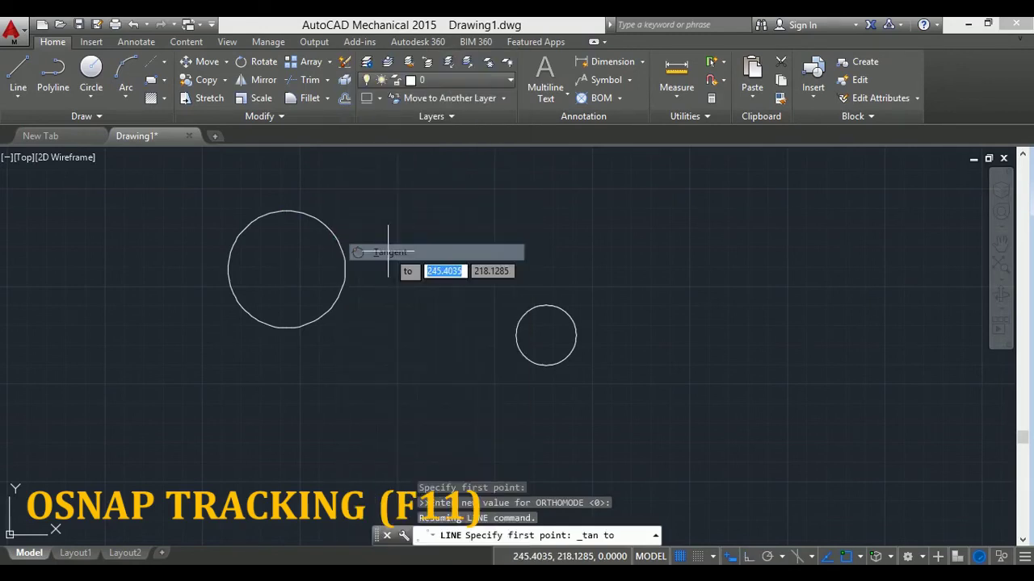
pyautogui.click(332, 229)
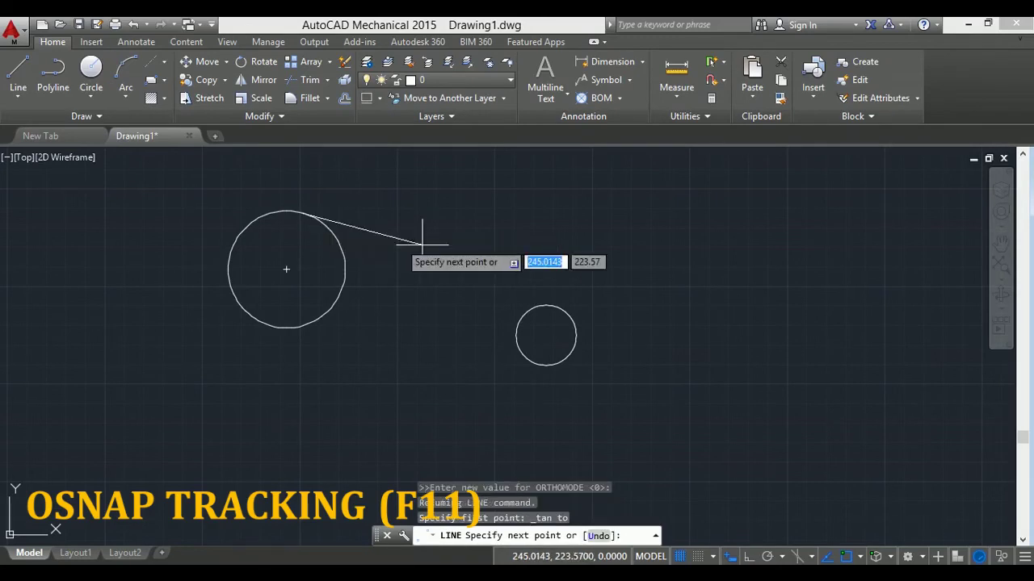
pyautogui.keyDown('shift'); pyautogui.rightClick(573, 308); pyautogui.keyUp('shift')
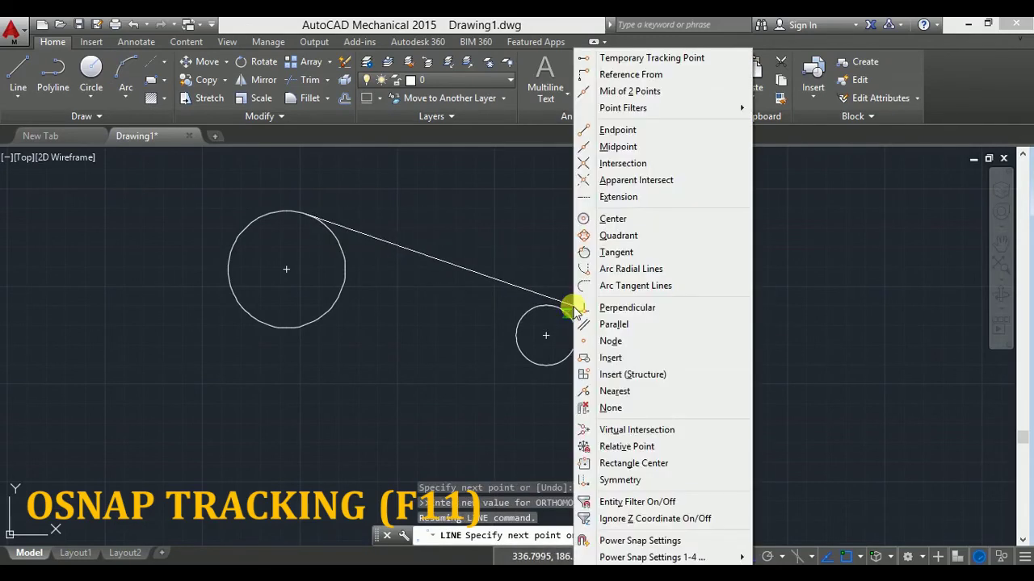
pyautogui.click(617, 253)
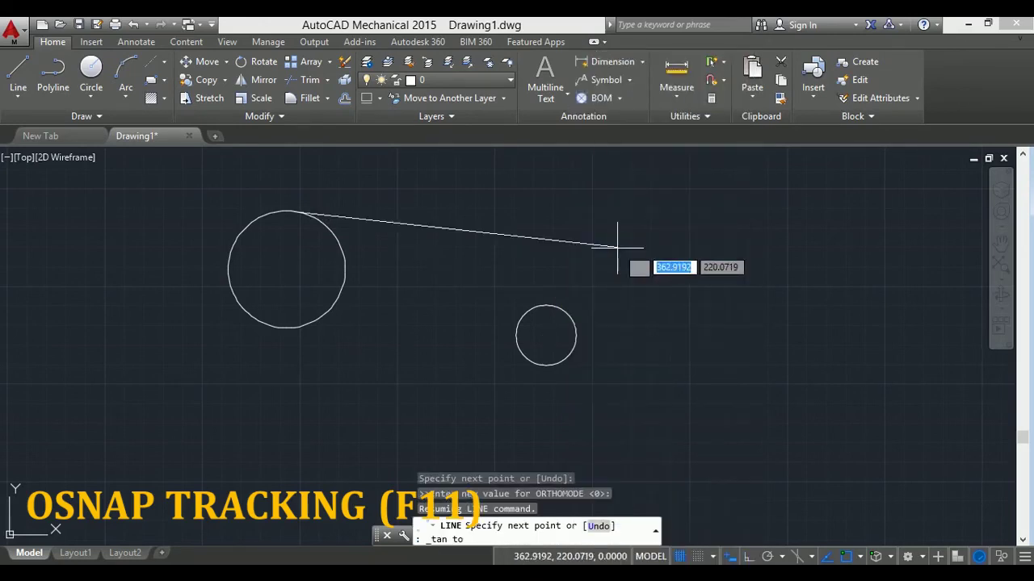
pyautogui.click(568, 305)
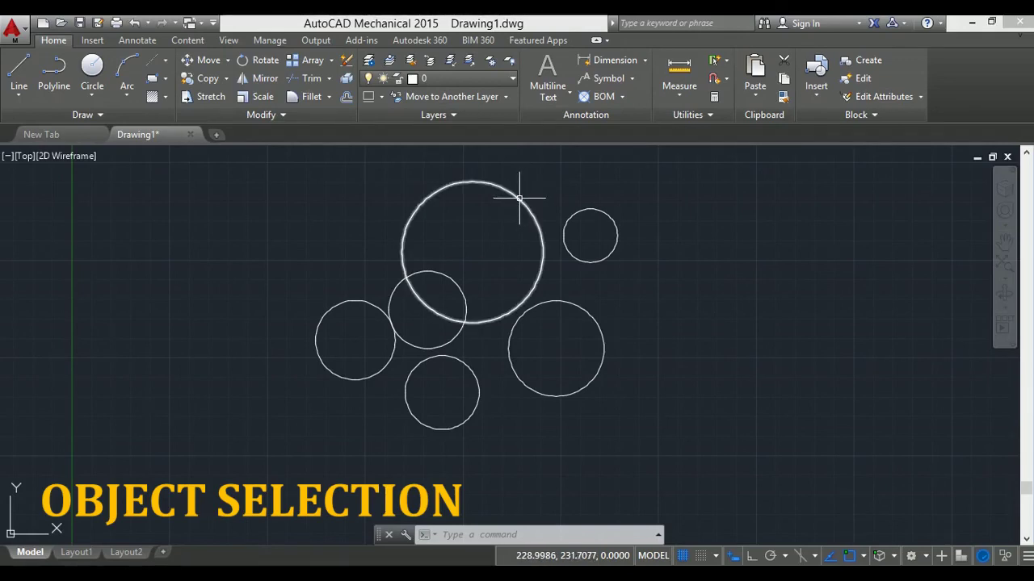
pyautogui.click(519, 197)
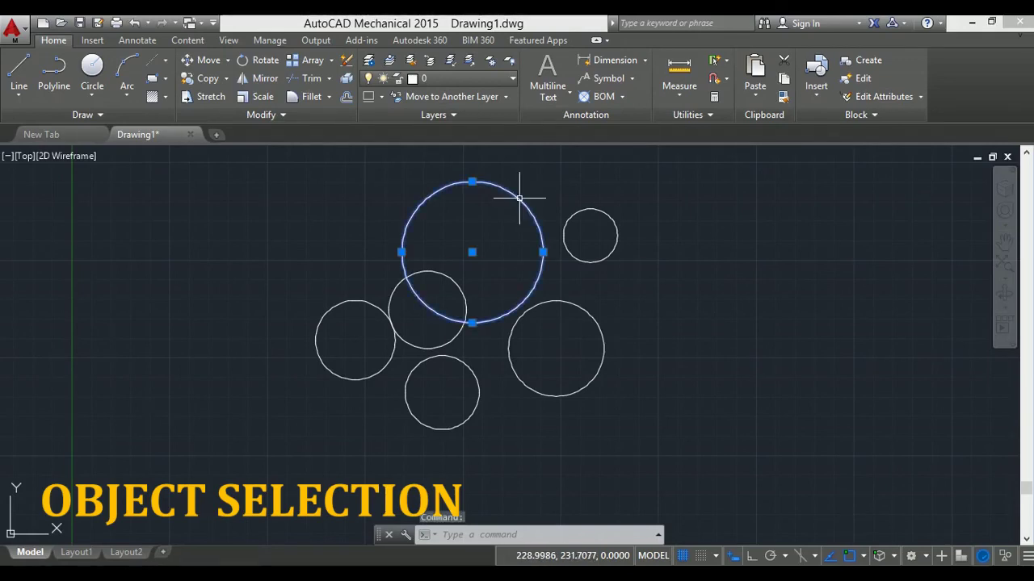
pyautogui.scroll(3, 463, 226)
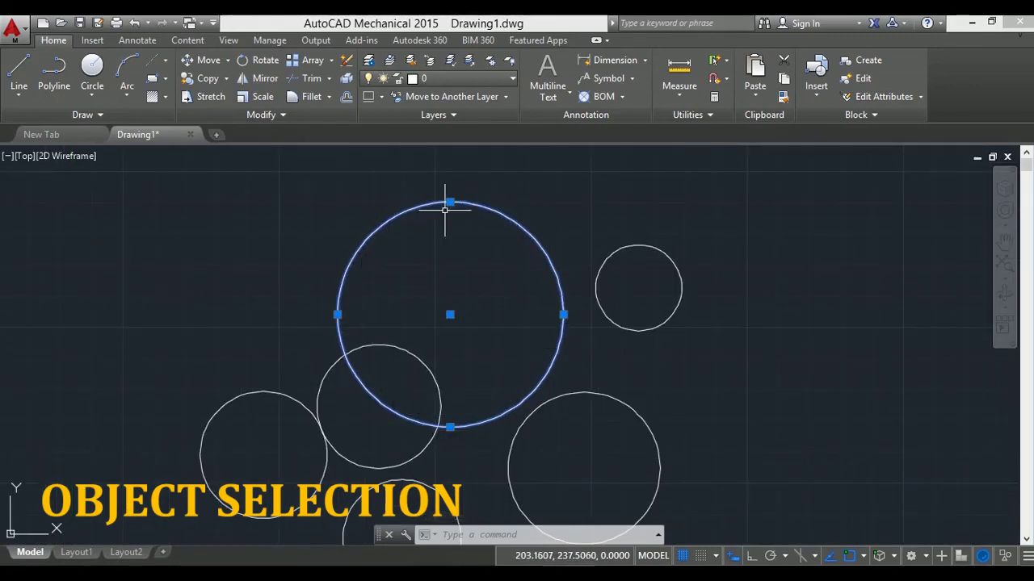
pyautogui.press('Escape')
pyautogui.scroll(-2, 485, 299)
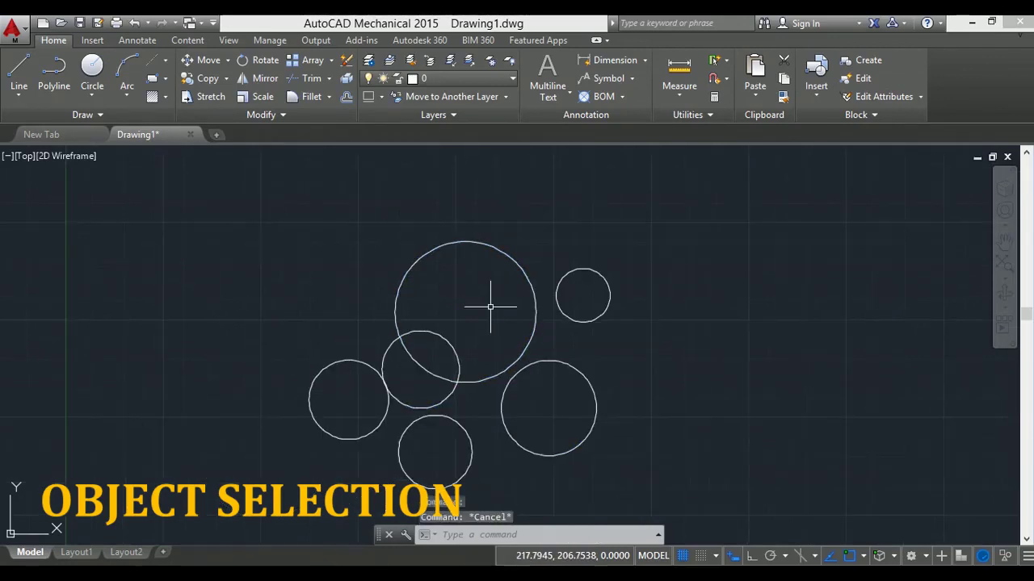
pyautogui.moveTo(491, 308); pyautogui.dragTo(467, 256, button='middle')
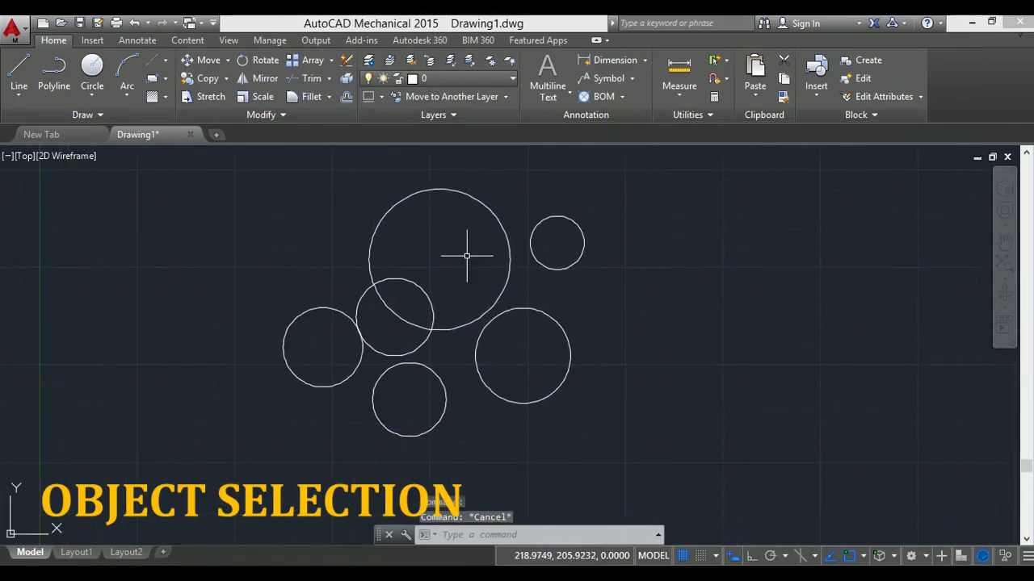
pyautogui.click(240, 456)
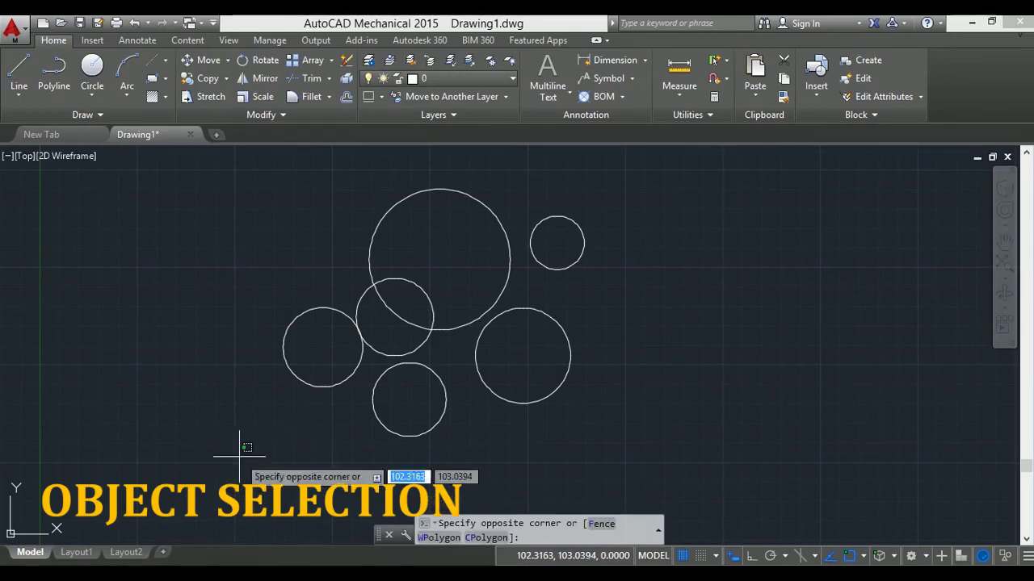
pyautogui.click(543, 272)
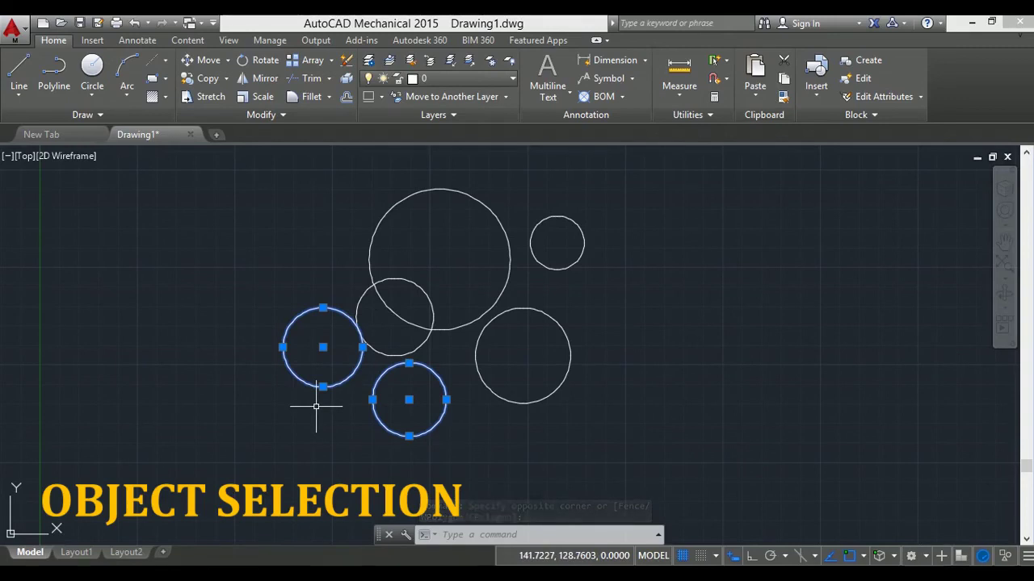
pyautogui.press('Escape')
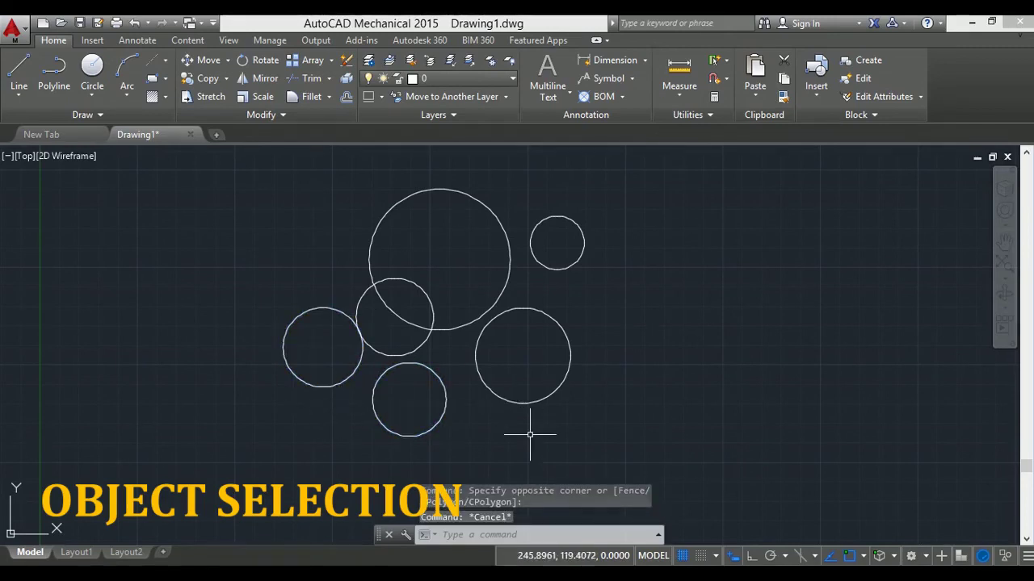
# Drag a right-to-left crossing window that touches and selects all six circles
pyautogui.click(664, 258)
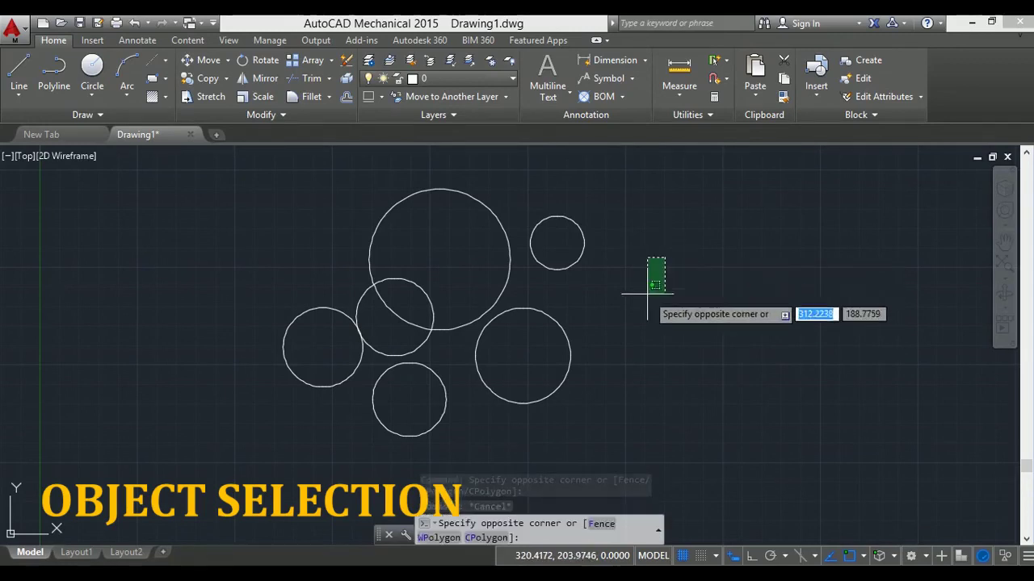
pyautogui.click(316, 473)
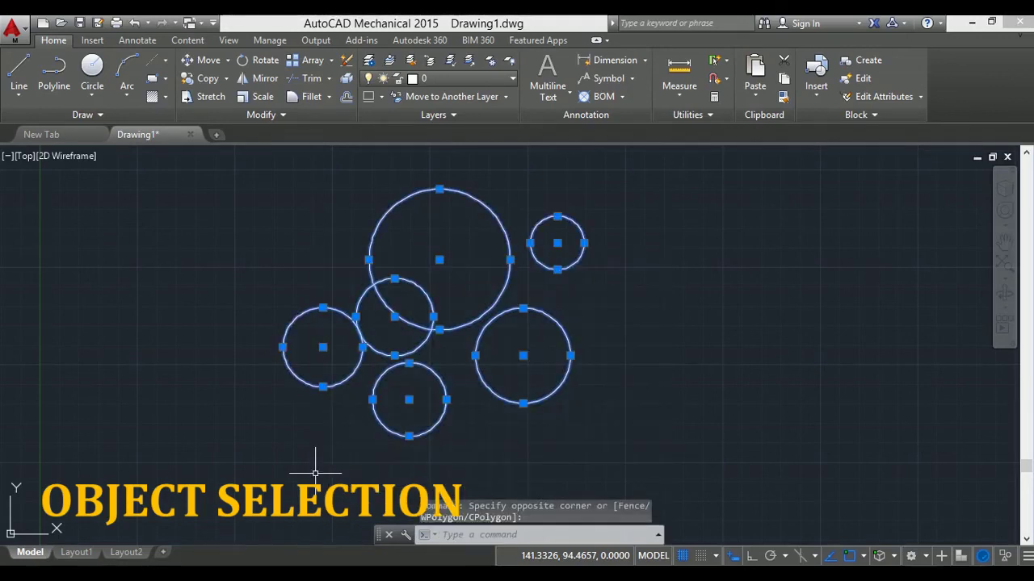